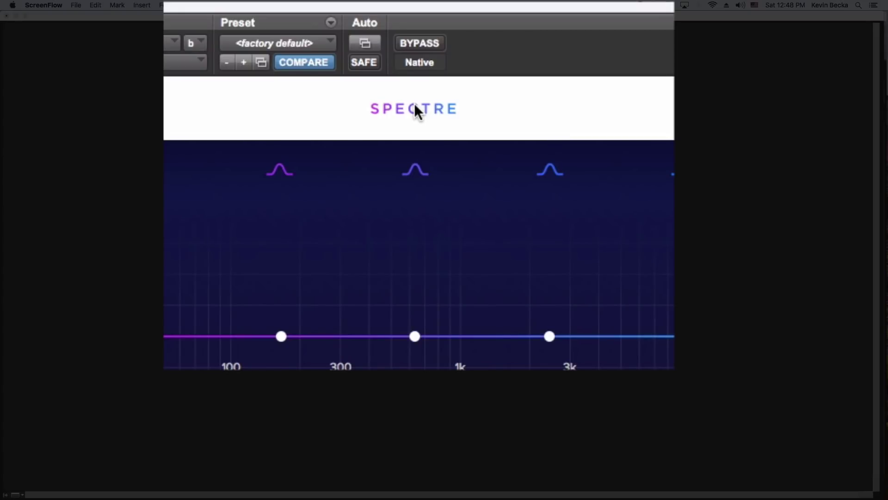
Show the background around the Spectre plug-in interface.
left_click(415, 104)
left_click(420, 105)
left_click(420, 104)
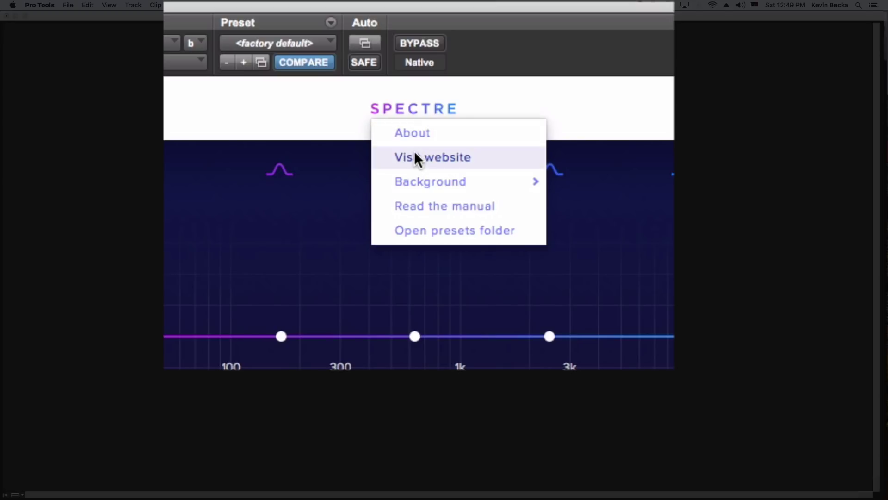
mouse_move(412, 183)
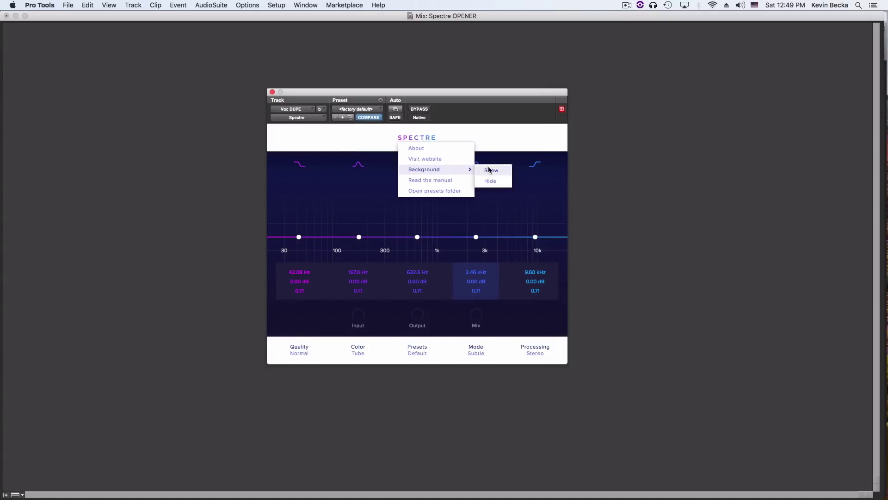
left_click(488, 173)
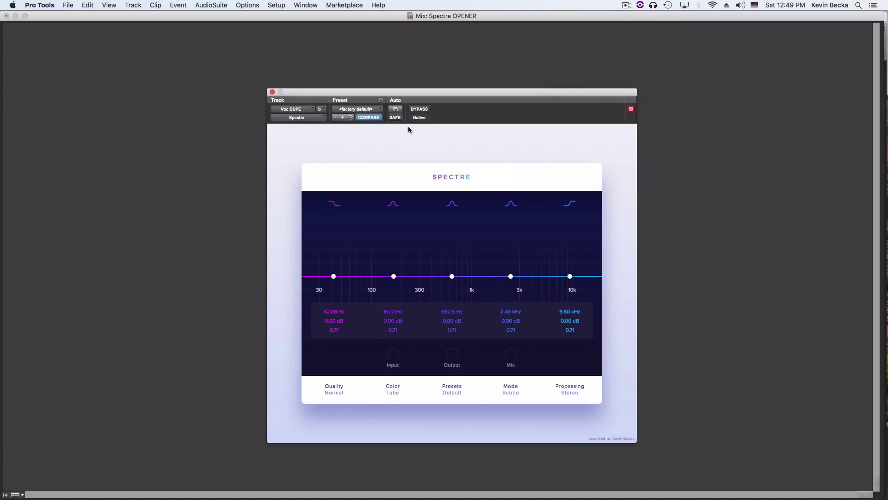
Hide the background around the Spectre interface and look over the plug-in's general options.
left_click(449, 177)
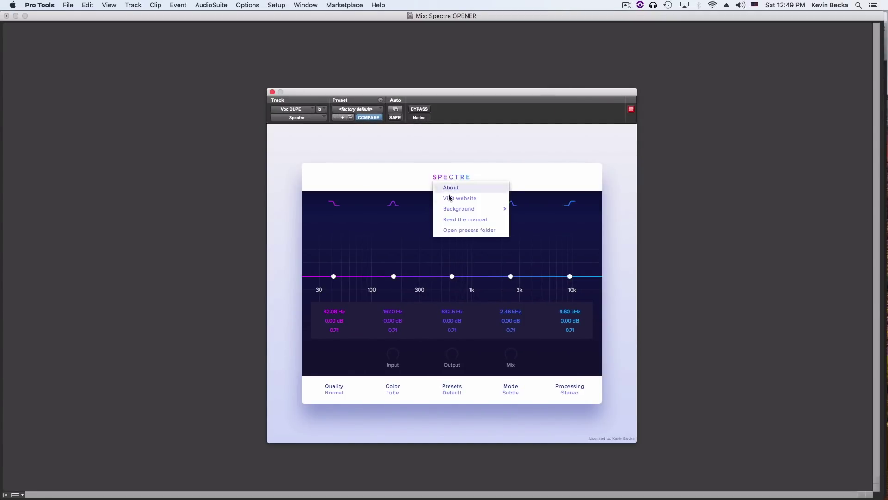
mouse_move(451, 209)
left_click(521, 222)
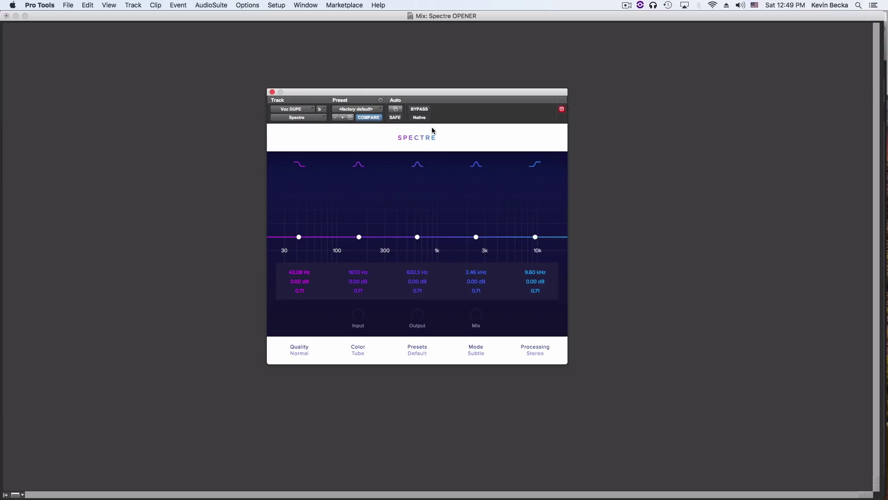
left_click(423, 135)
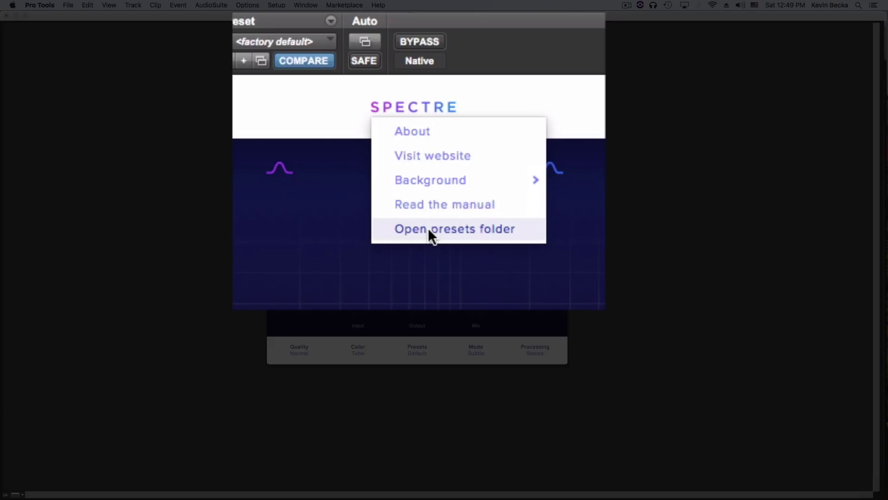
left_click(424, 106)
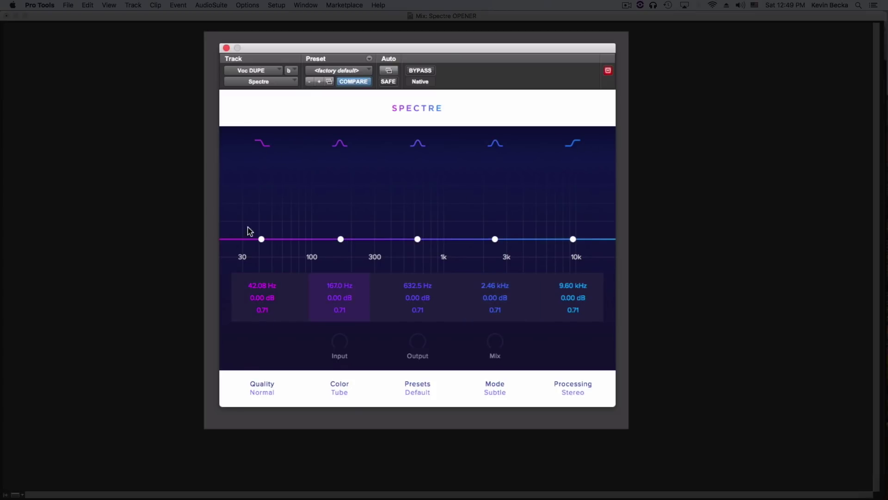
Raise the low-shelf band to about 2.9 dB near 43 Hz and toggle that band off and on.
left_click(262, 144)
left_click_drag(260, 238, 265, 223)
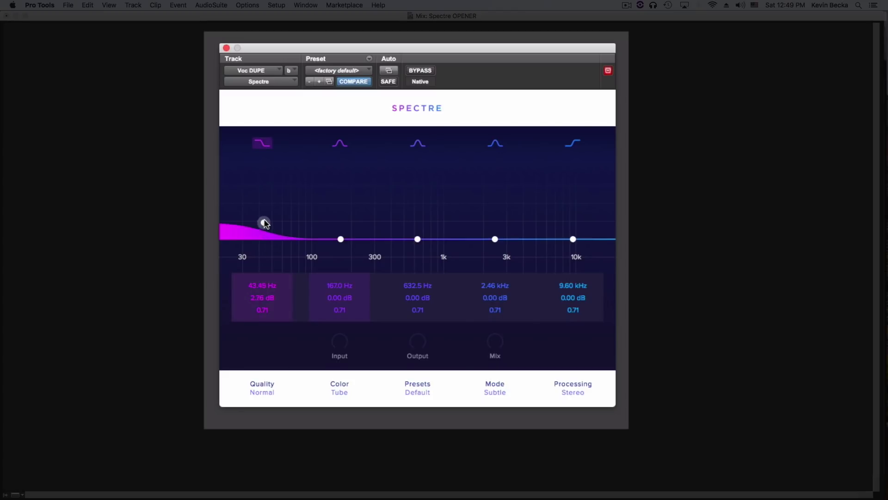
left_click(267, 144)
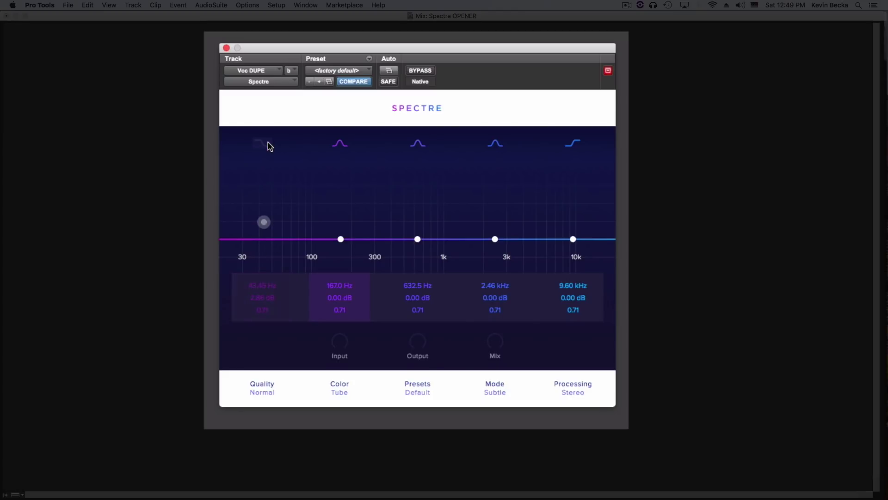
left_click(270, 146)
left_click(269, 145)
left_click(268, 145)
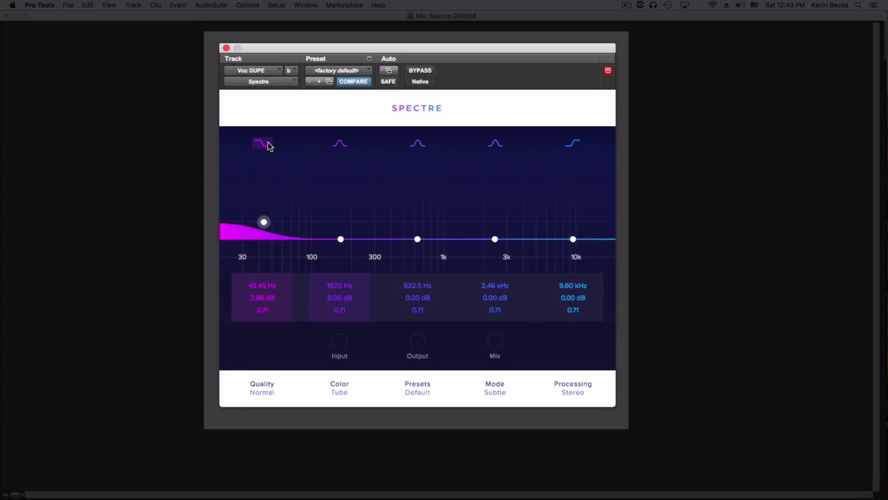
left_click(268, 145)
Raise the low-shelf band to 5.22 dB at 49.88 Hz and the middle bell band to 4.09 dB at 659.9 Hz.
left_click(261, 239)
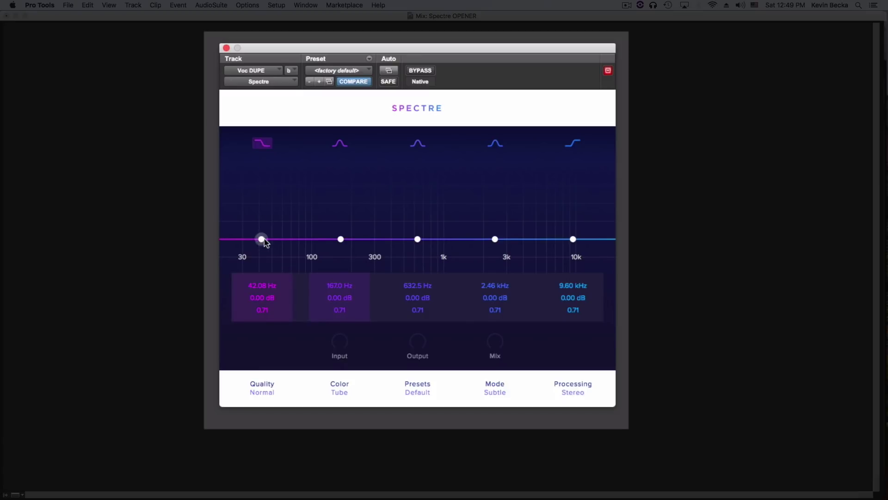
mouse_move(260, 240)
left_mouse_down()
mouse_move(266, 213)
mouse_move(262, 247)
mouse_move(266, 224)
left_mouse_up()
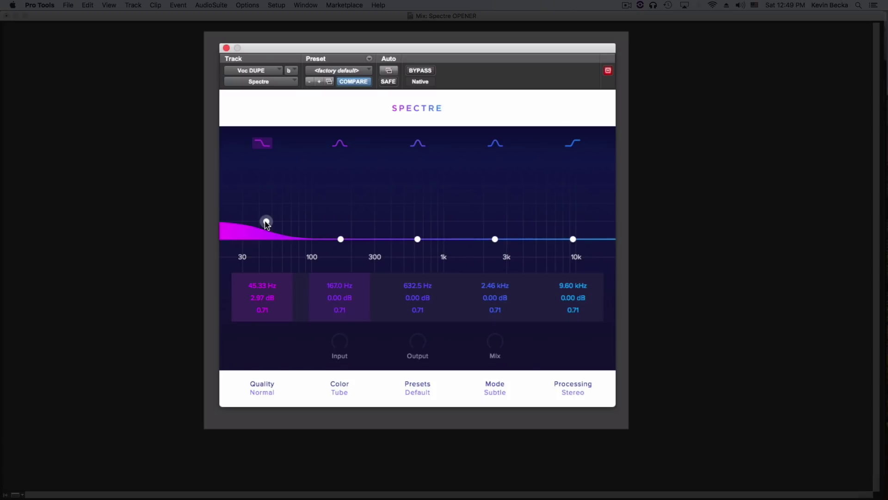
left_click_drag(267, 224, 272, 207)
left_click_drag(418, 238, 420, 214)
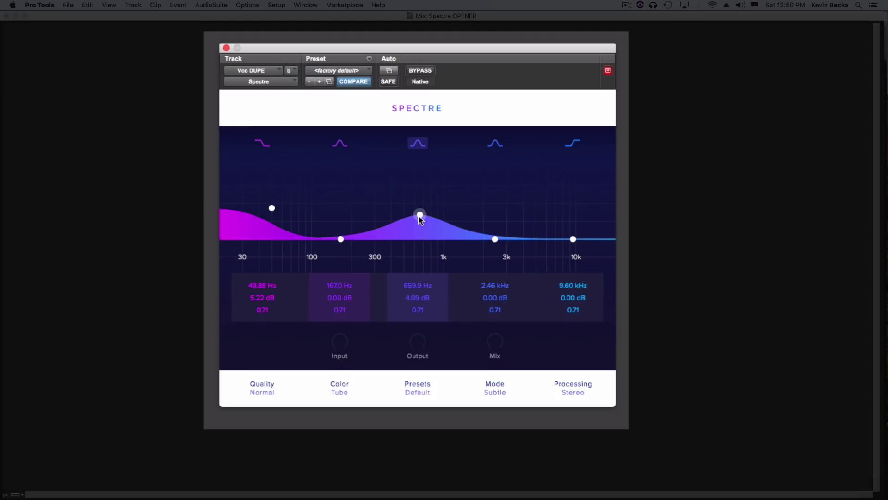
Reset the middle bell and low-shelf bands to their defaults, and boost the second band by about 4.6 dB.
double_click(419, 215)
double_click(272, 208)
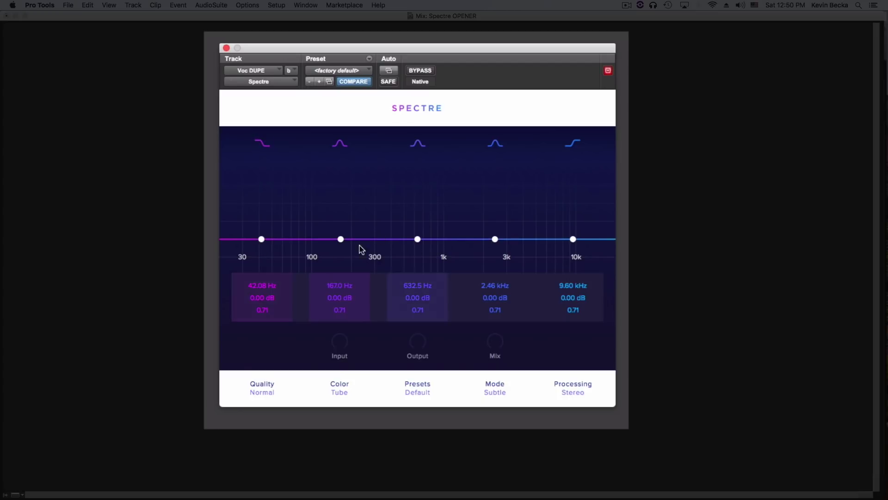
left_click_drag(341, 238, 341, 212)
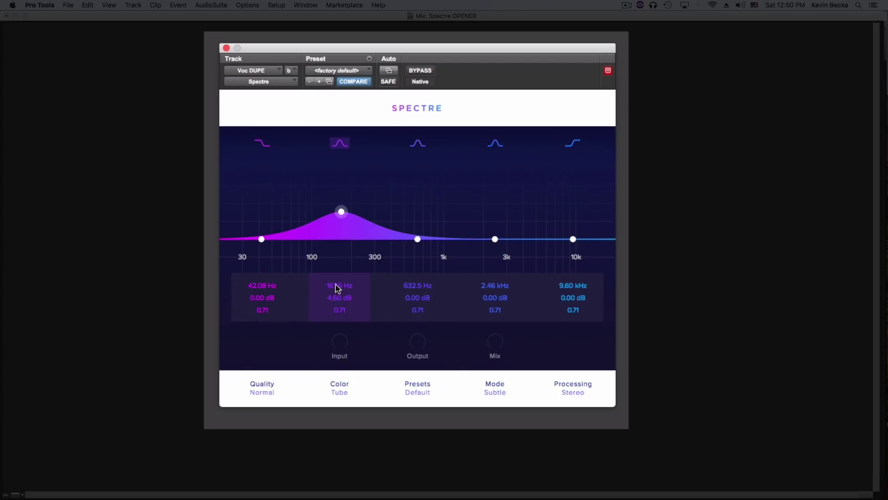
left_click_drag(339, 288, 347, 307)
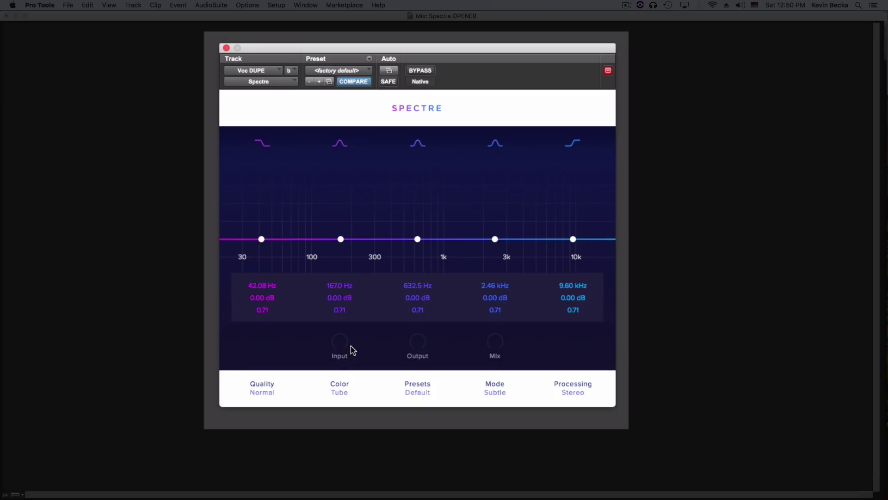
mouse_move(332, 346)
mouse_move(496, 345)
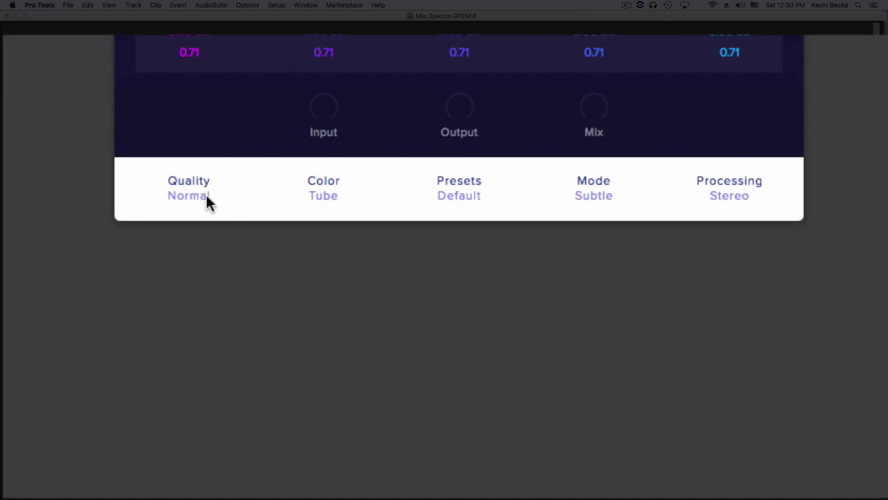
Try the Good and Best quality settings, and return Quality to Normal.
left_click(204, 195)
left_click(194, 250)
left_click(194, 197)
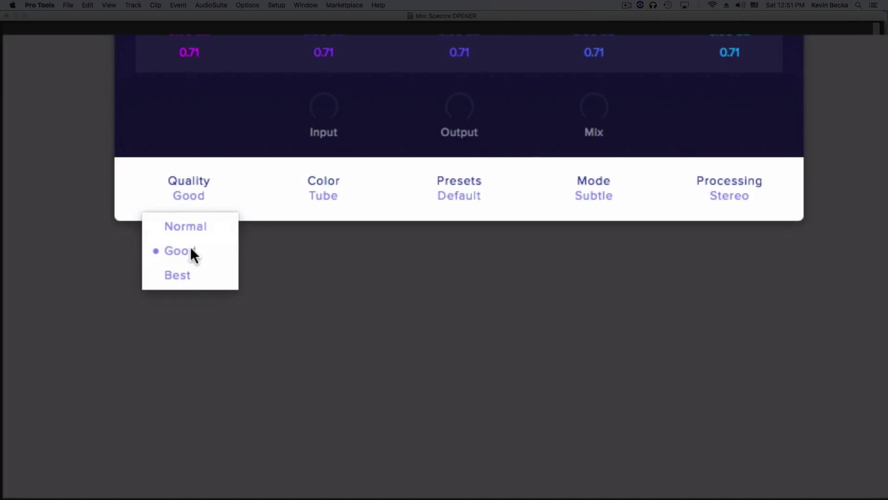
left_click(188, 273)
left_click(189, 195)
left_click(186, 227)
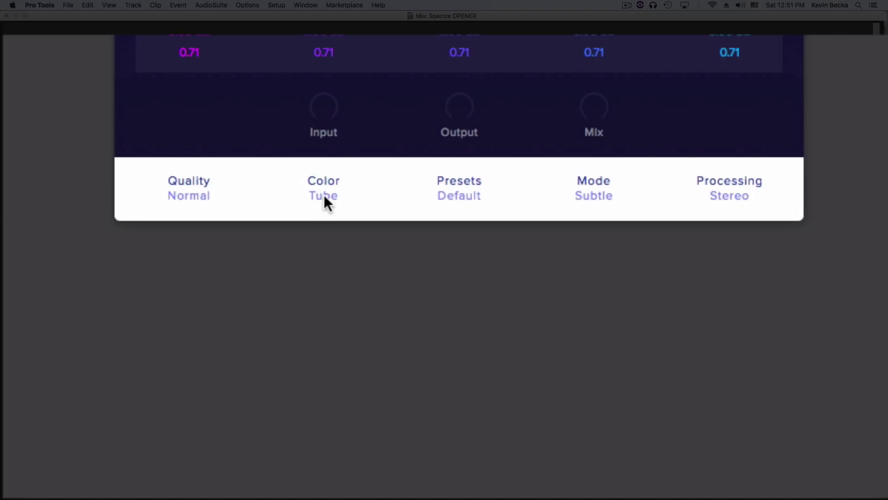
Examine the available Color, Presets, Mode and Processing options of the Spectre plug-in.
left_click(327, 202)
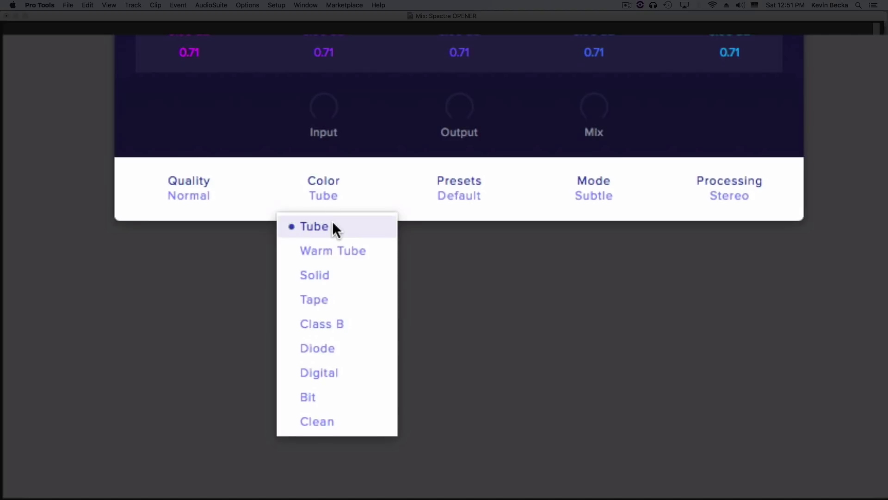
left_click(325, 417)
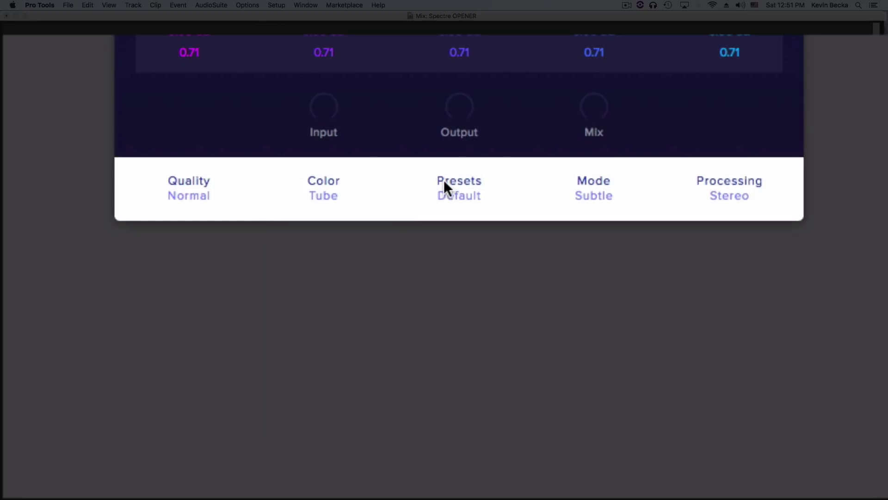
left_click(457, 194)
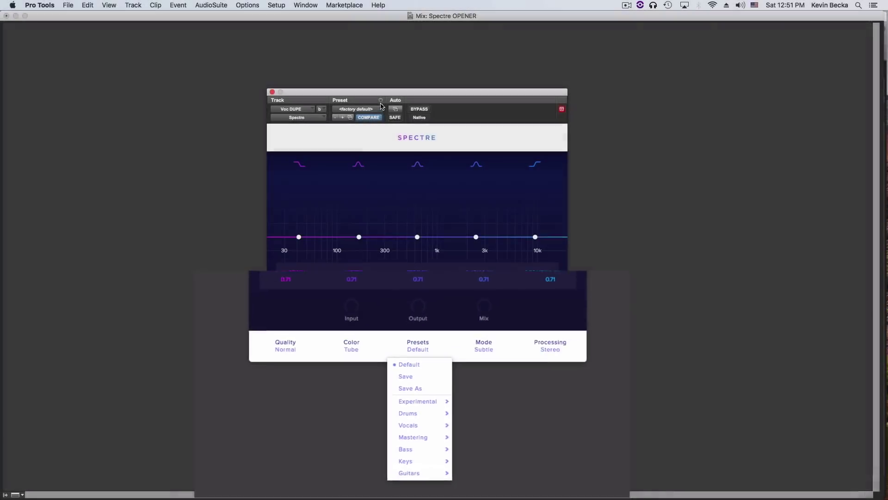
left_click(381, 101)
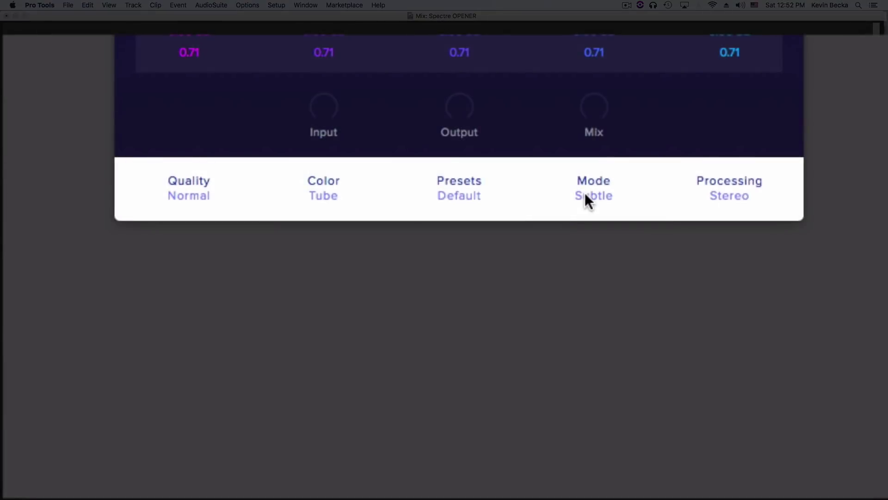
left_click(585, 194)
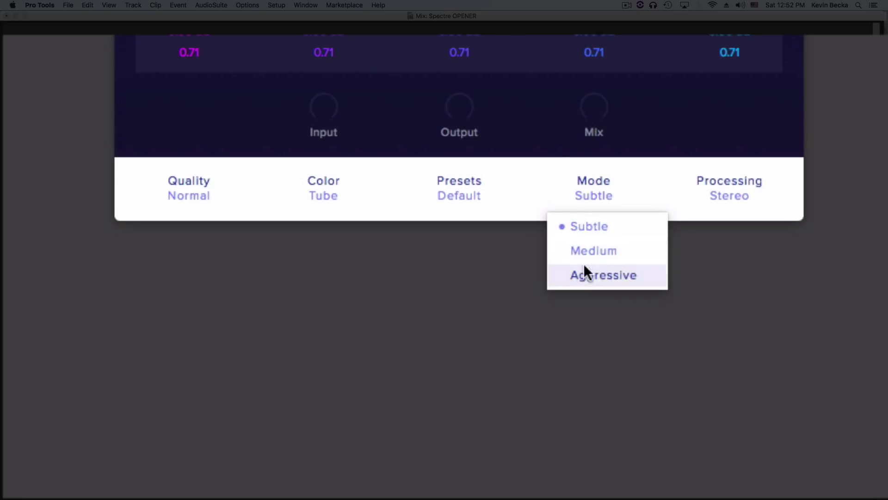
left_click(594, 193)
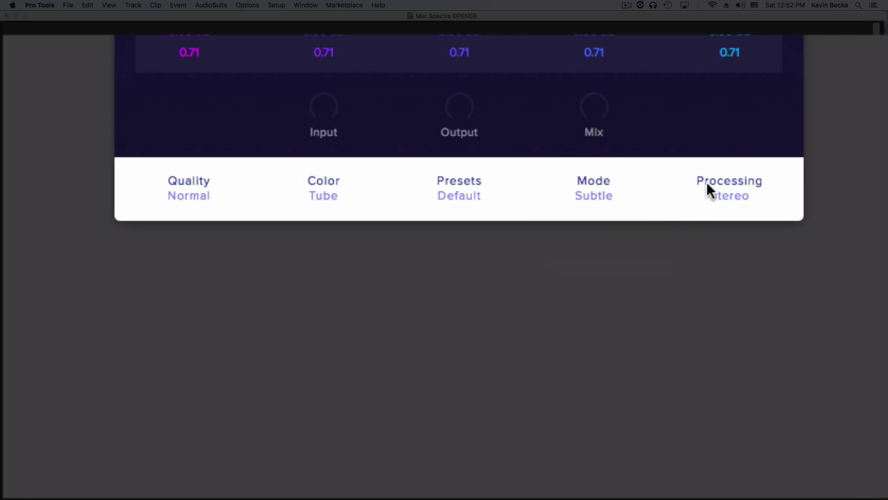
left_click(727, 202)
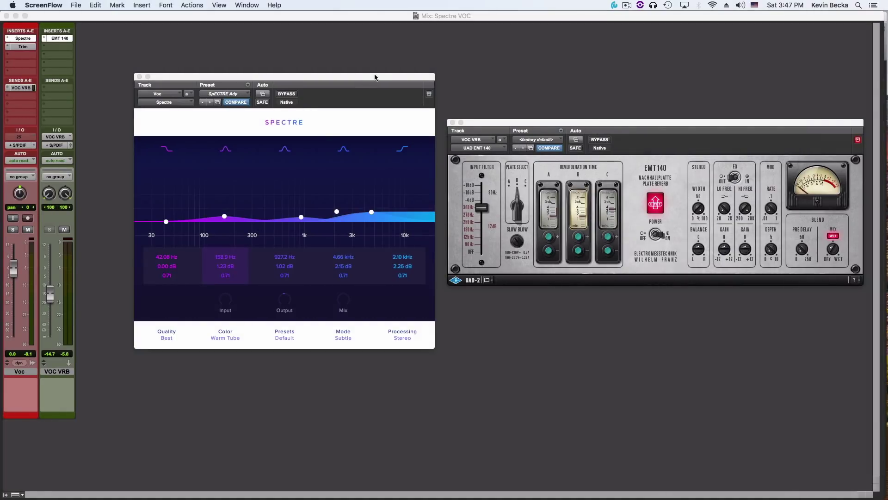
Mute the VOC VRB reverb track and examine the Color and Mode options of Spectre on the vocal.
left_click(66, 230)
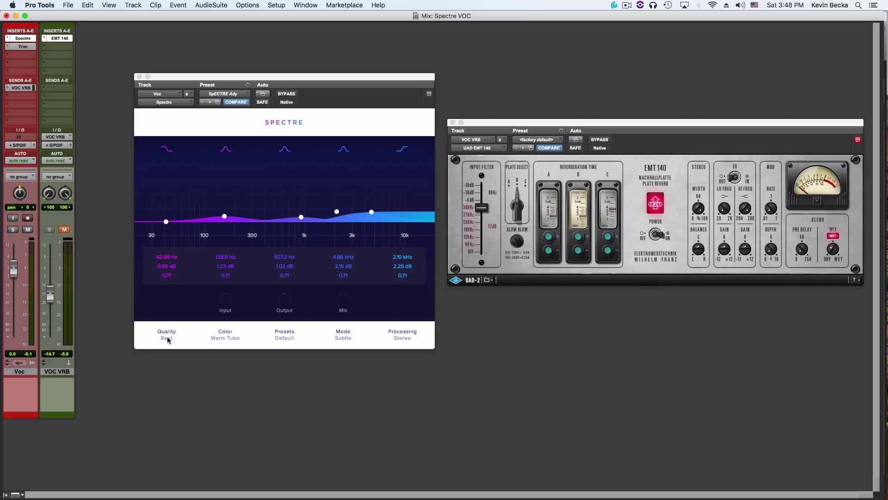
left_click(221, 338)
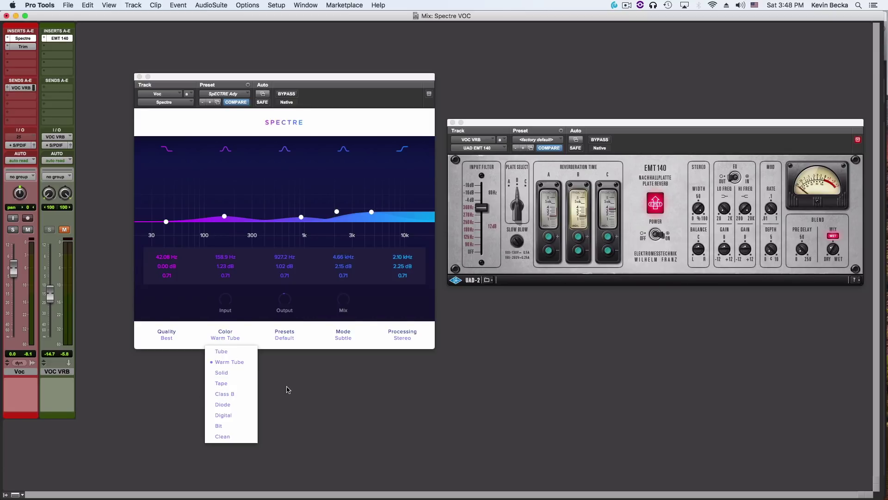
left_click(342, 336)
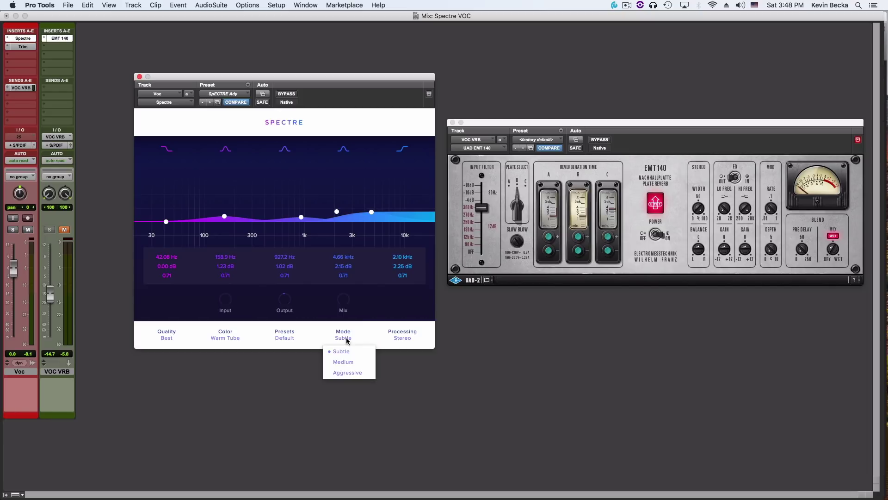
left_click(341, 339)
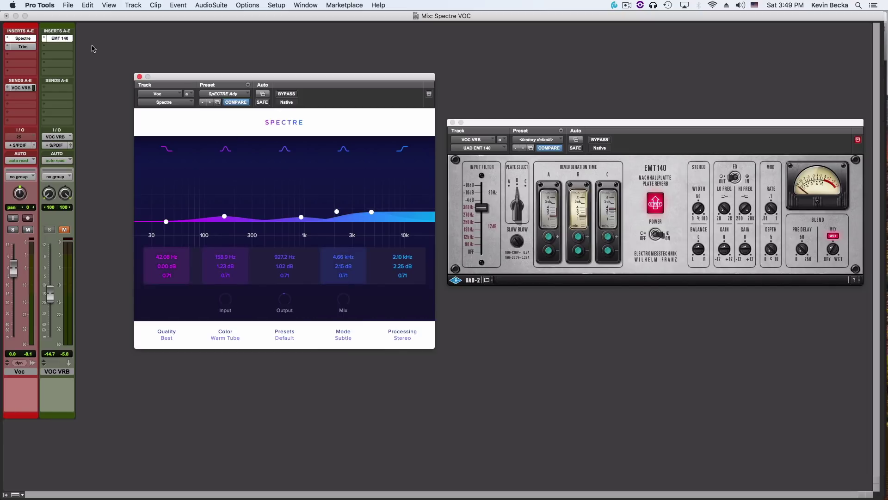
Compare the vocal with the Spectre and Trim inserts bypassed and active, and set the Voc track's automation to read.
left_click(19, 39, "super")
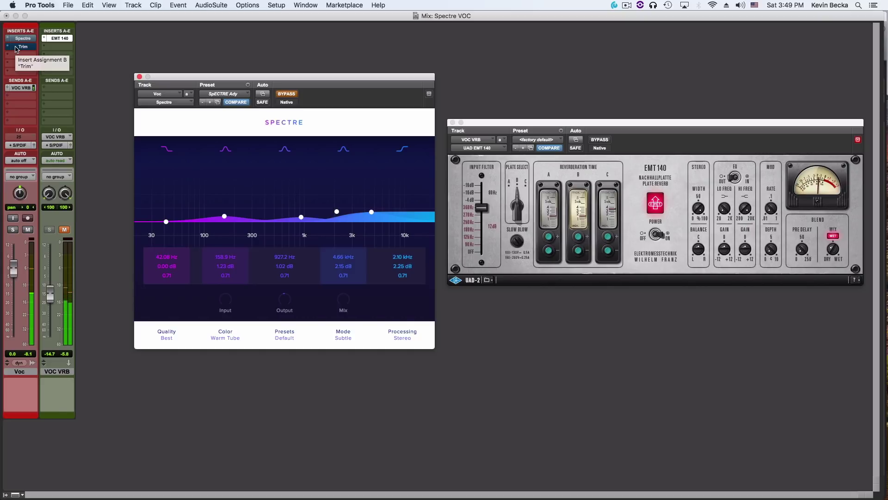
left_click_drag(15, 49, 18, 42)
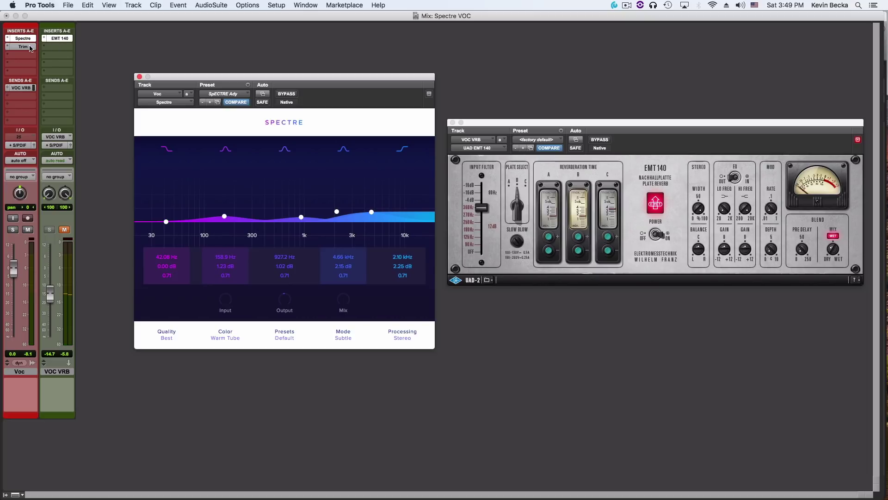
left_click(21, 163)
left_click(21, 170)
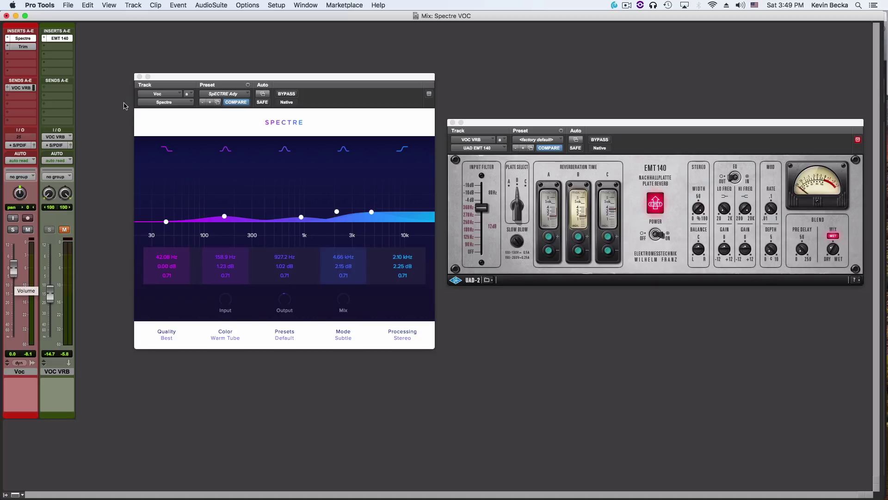
Unmute the VOC VRB reverb track and compare the vocal with the Spectre and Trim inserts bypassed and active.
key("space")
left_click(65, 231)
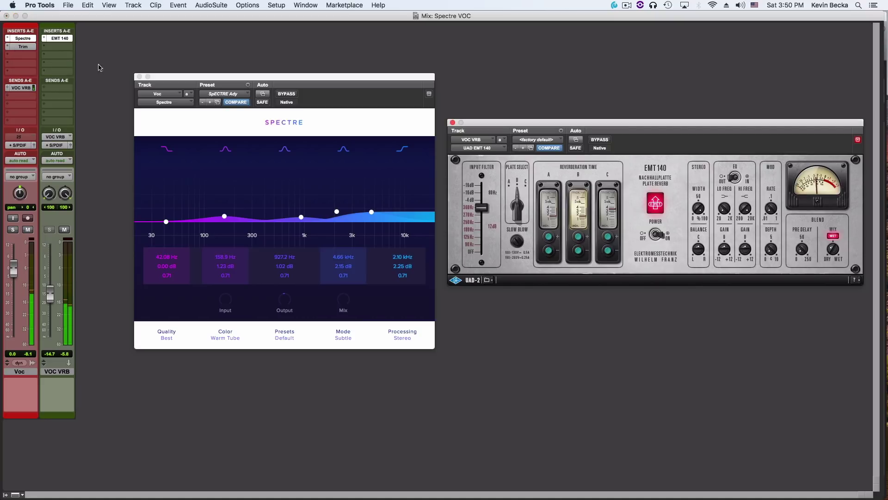
left_click(28, 48, "super")
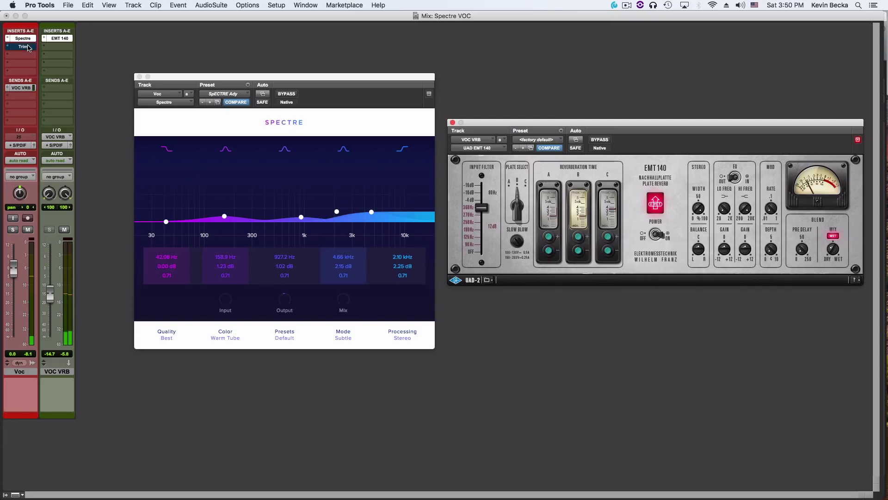
left_click(29, 40, "super")
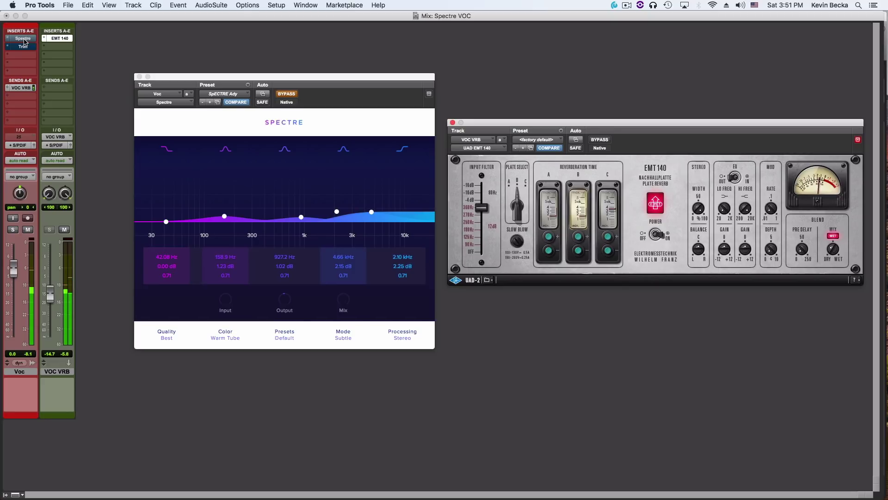
left_click(24, 39, "super")
left_click(25, 46, "super")
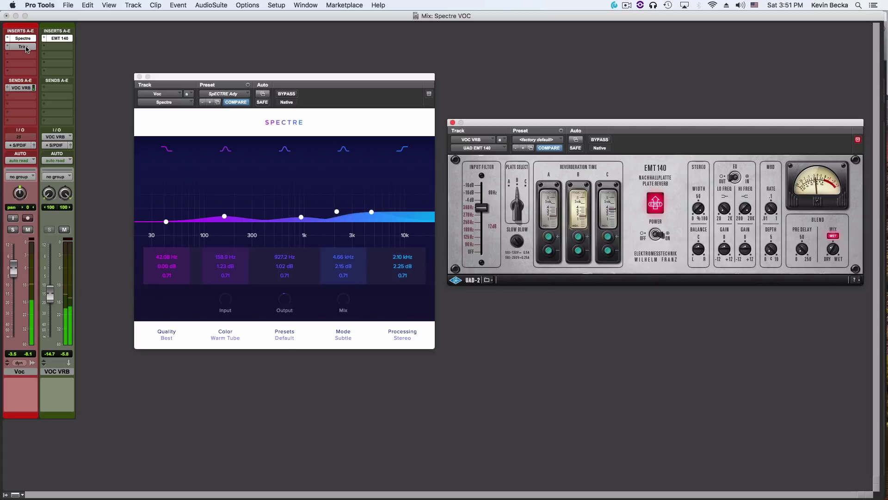
left_click(25, 48, "super")
left_click(25, 39, "super")
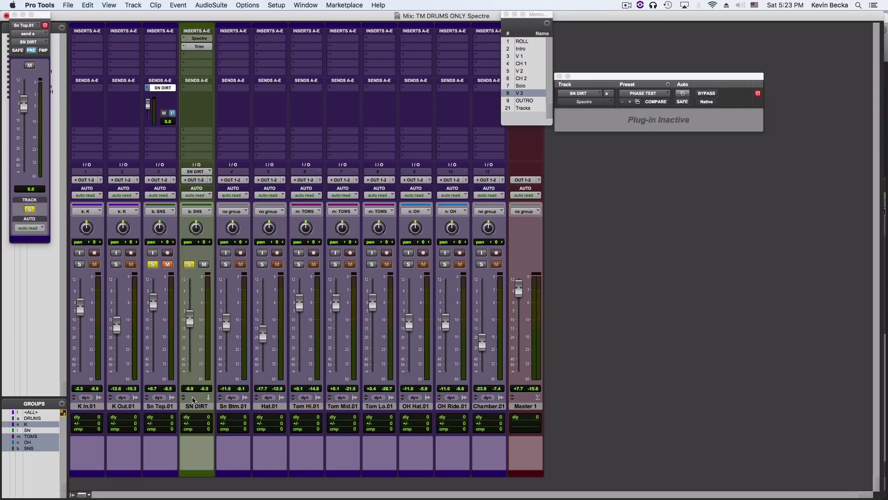
Audition the snare with Spectre toggled on the SN DIRT track, and make the Trim insert active in place of Spectre.
key("space")
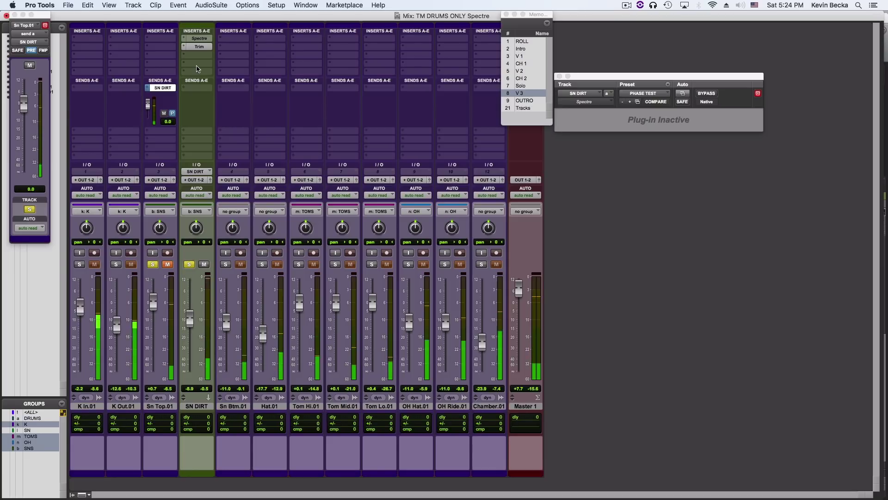
left_click(199, 38, "ctrl+super")
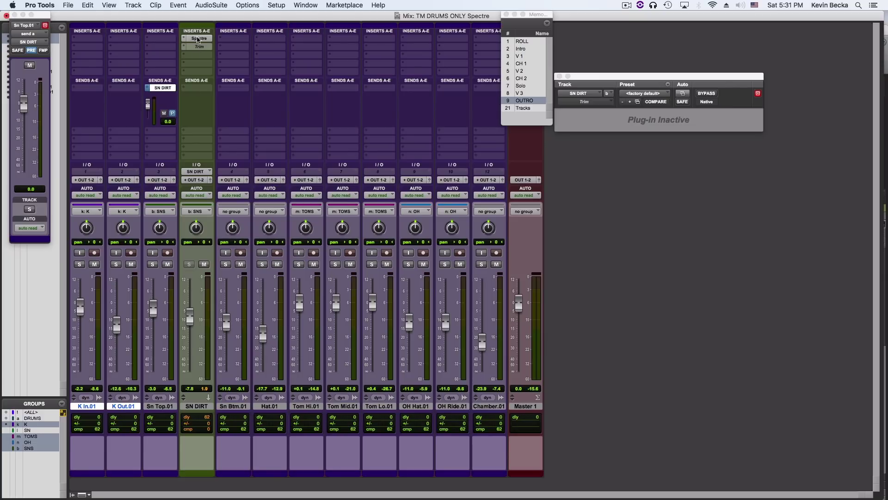
left_click(197, 47, "ctrl+super")
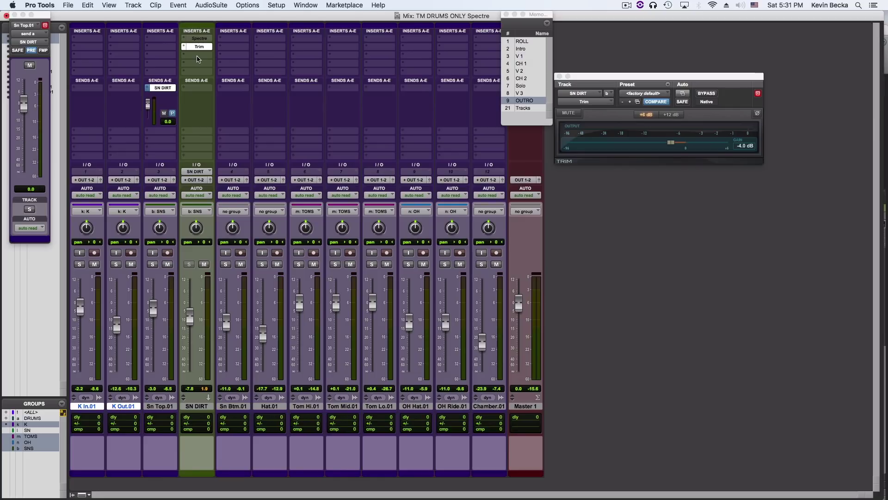
Play the full drum mix and compare Spectre off and on for SN DIRT, making Trim active only while Spectre is inactive.
key("space")
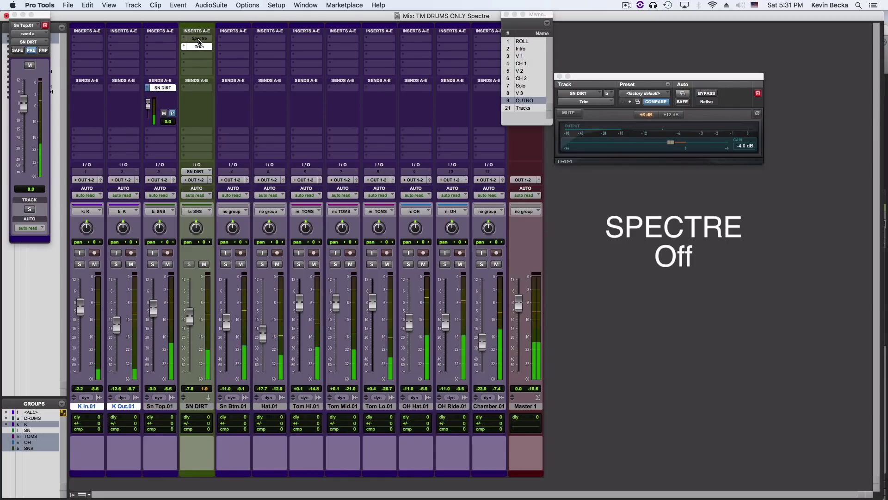
right_click(199, 41)
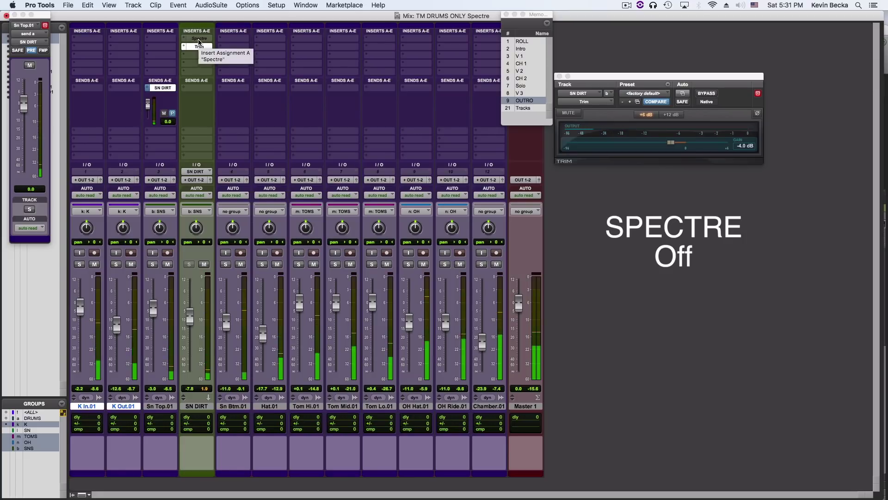
left_click(199, 50)
left_click(199, 47, "ctrl+super")
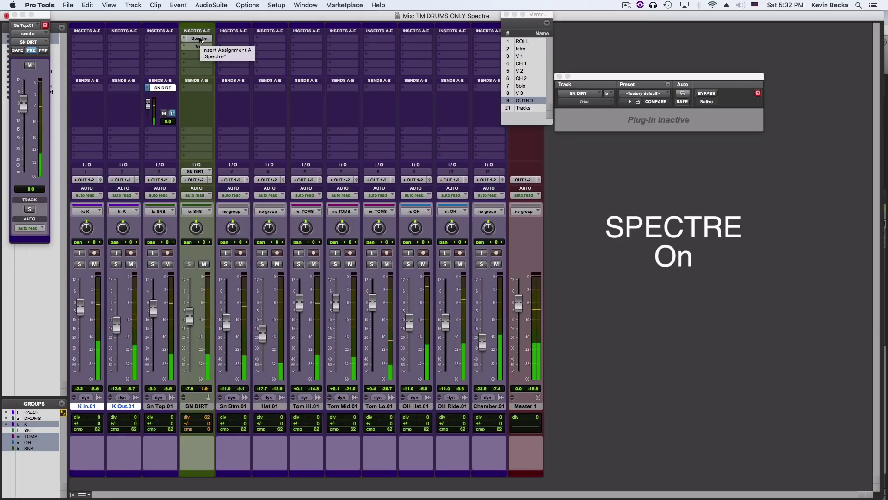
left_click(199, 40, "ctrl+super")
left_click(199, 47, "ctrl+super")
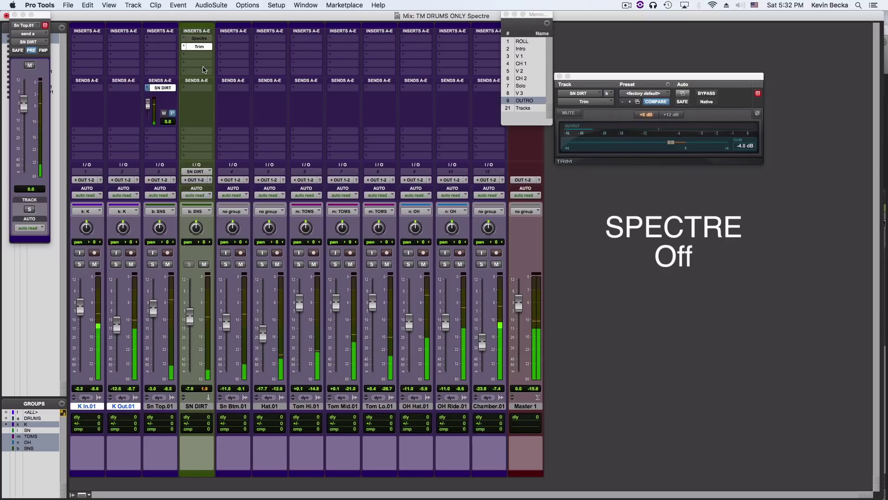
left_click(202, 39, "ctrl+super")
left_click(200, 46, "ctrl+super")
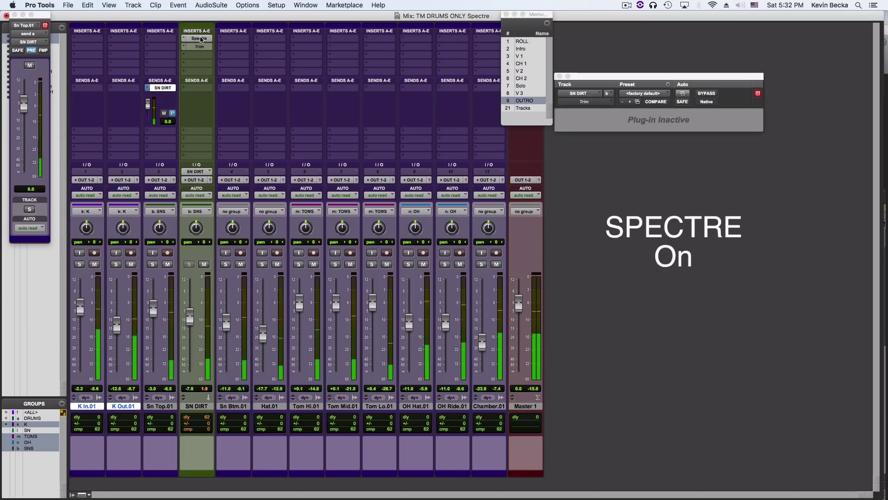
left_click(201, 40, "ctrl+super")
left_click(199, 47, "ctrl+super")
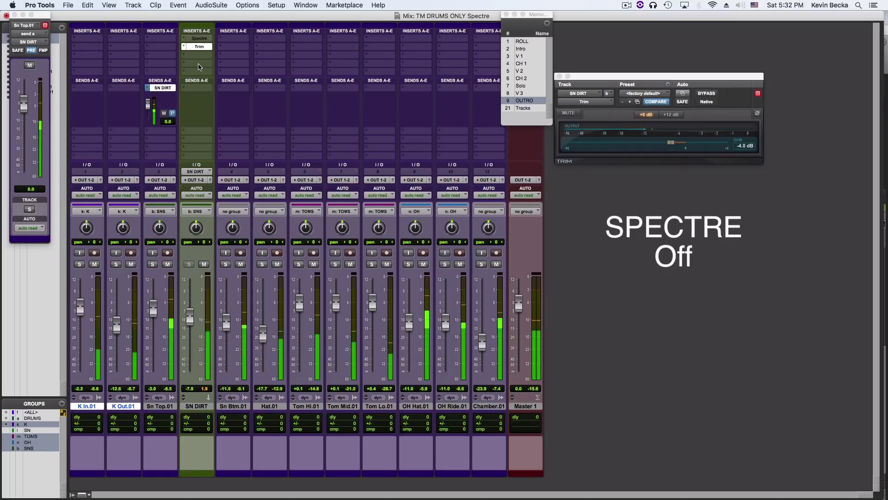
left_click(202, 40, "ctrl+super")
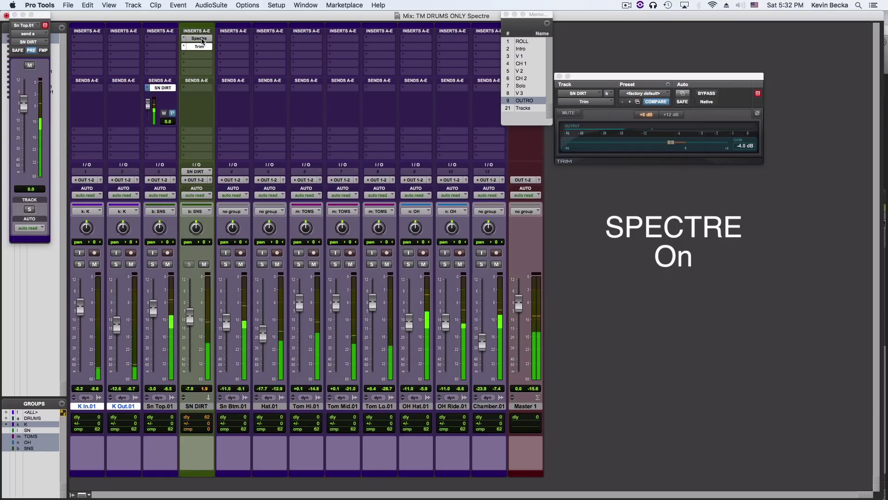
left_click(199, 47, "ctrl+super")
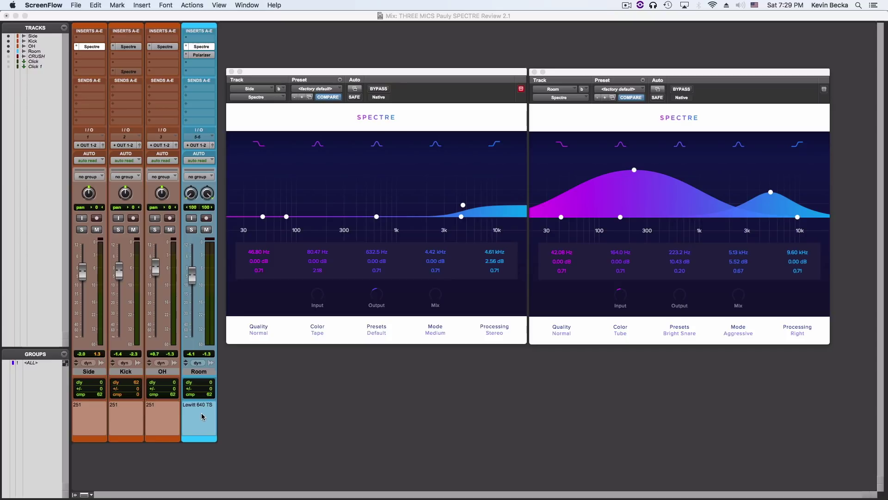
Examine the Spectre settings on the Side, Kick and OH tracks and the Polarizer pattern on the Room track.
left_click(202, 55)
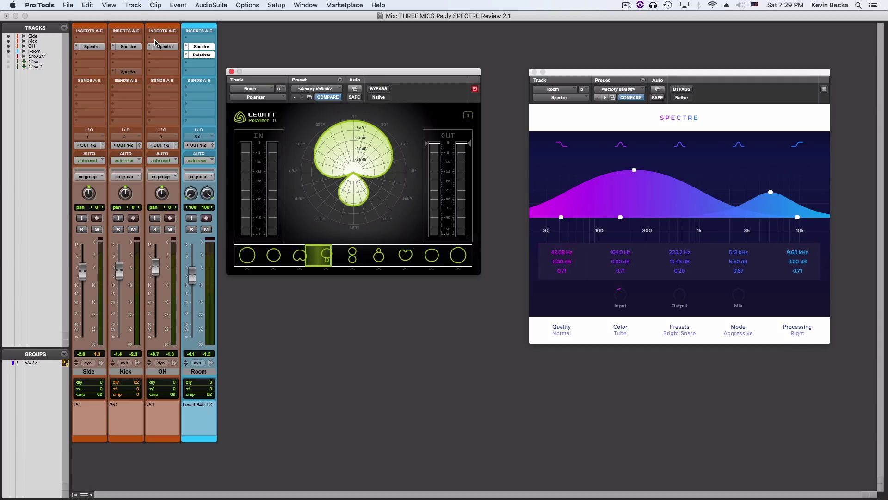
left_click(84, 46)
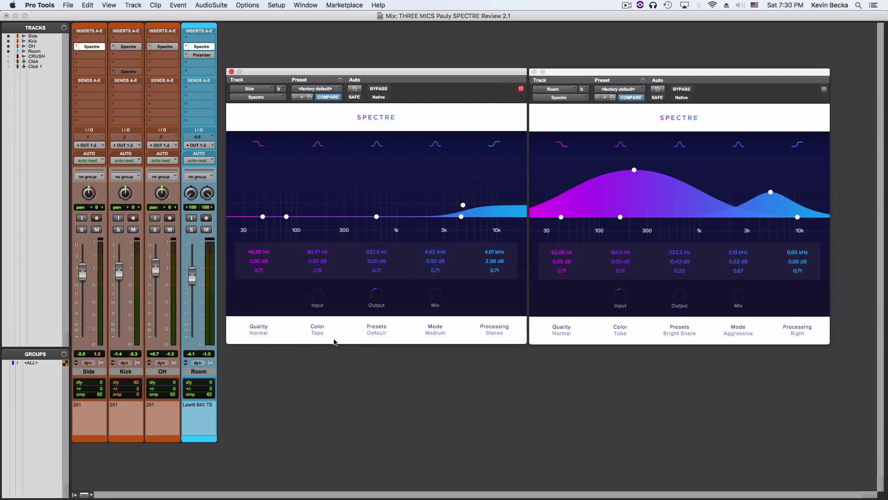
left_click(125, 47)
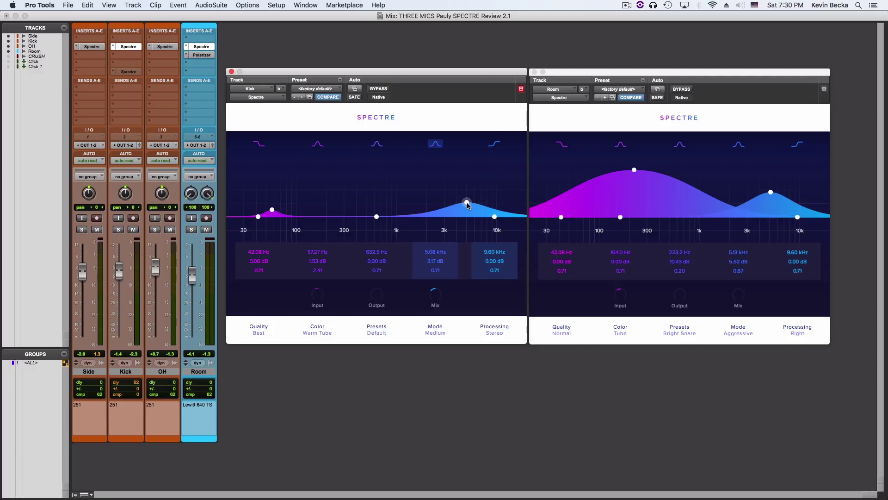
left_click(163, 47)
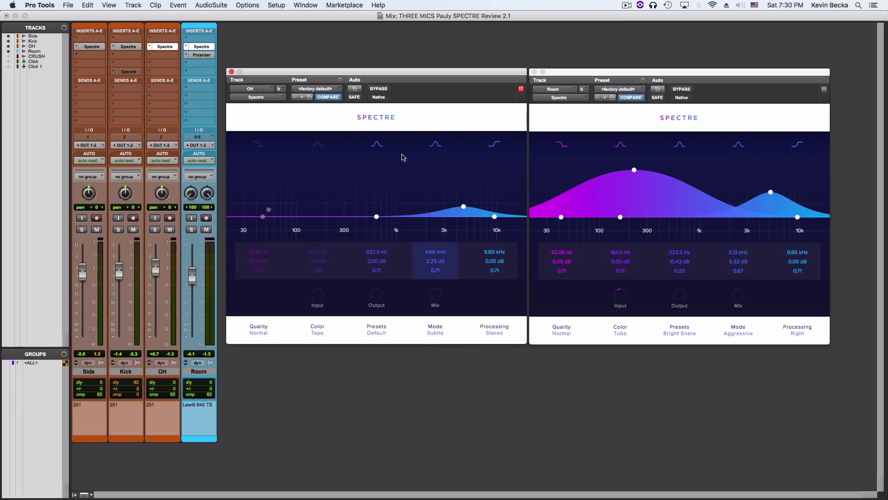
left_click(199, 55)
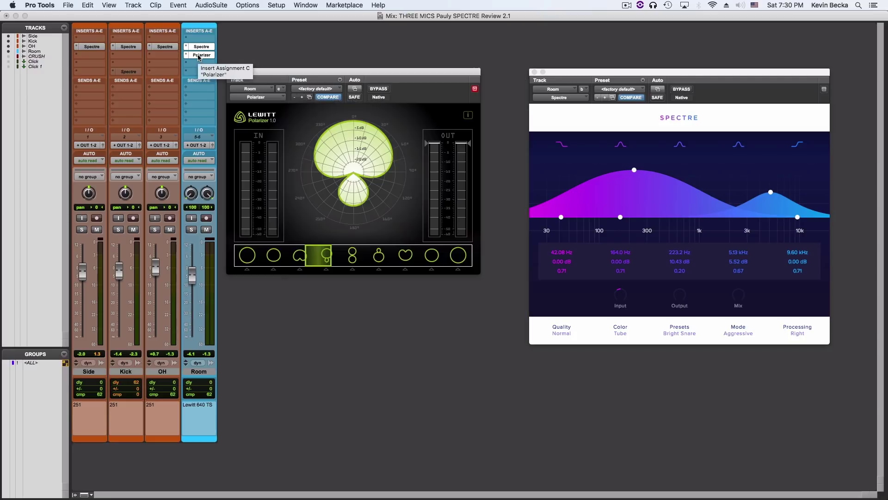
Show the OH track's Spectre and compare the drums with the Spectre inserts on all four tracks inactive and active.
left_click(165, 47)
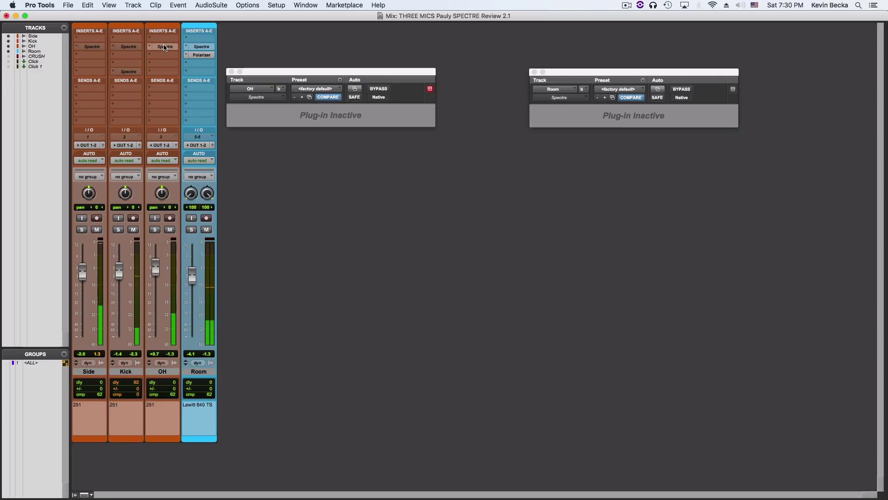
left_click(164, 47, "ctrl+alt+super")
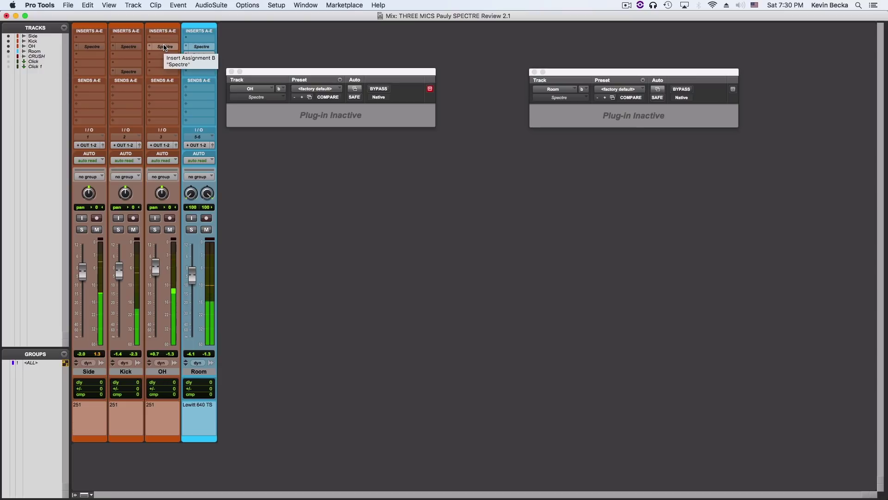
left_click(164, 47, "ctrl+alt+super")
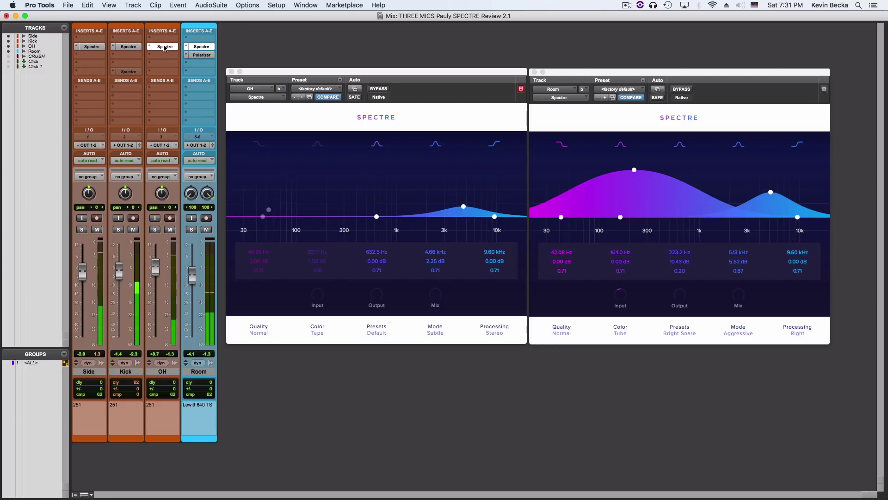
left_click(164, 47, "ctrl+alt+super")
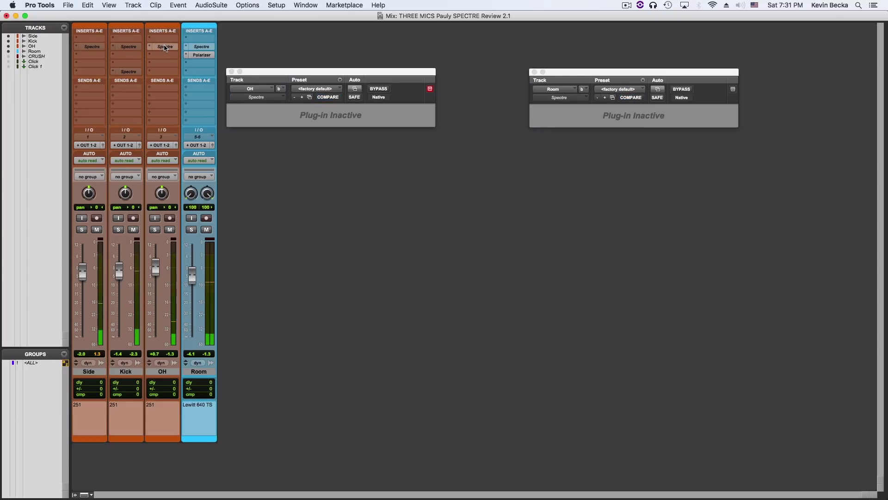
left_click(164, 46, "ctrl+alt+super")
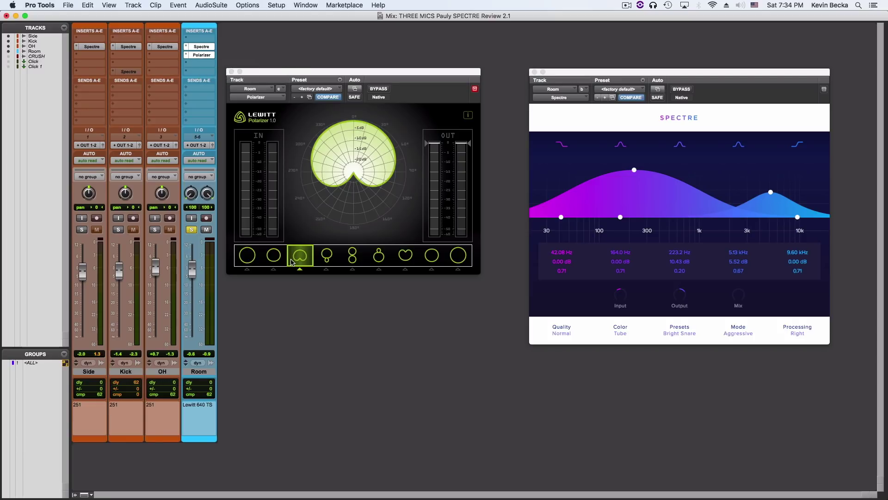
Raise the soloed Room track's volume to +4.5 dB and shift its Polarizer pattern from cardioid toward figure-eight.
mouse_move(297, 261)
left_mouse_down()
mouse_move(422, 272)
mouse_move(329, 271)
mouse_move(426, 276)
mouse_move(300, 268)
left_mouse_up()
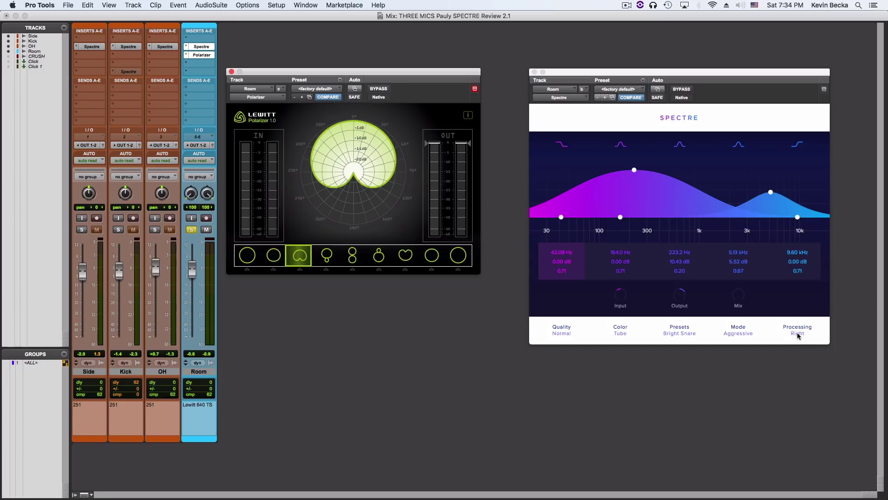
mouse_move(299, 257)
left_mouse_down()
mouse_move(408, 263)
mouse_move(303, 271)
left_mouse_up()
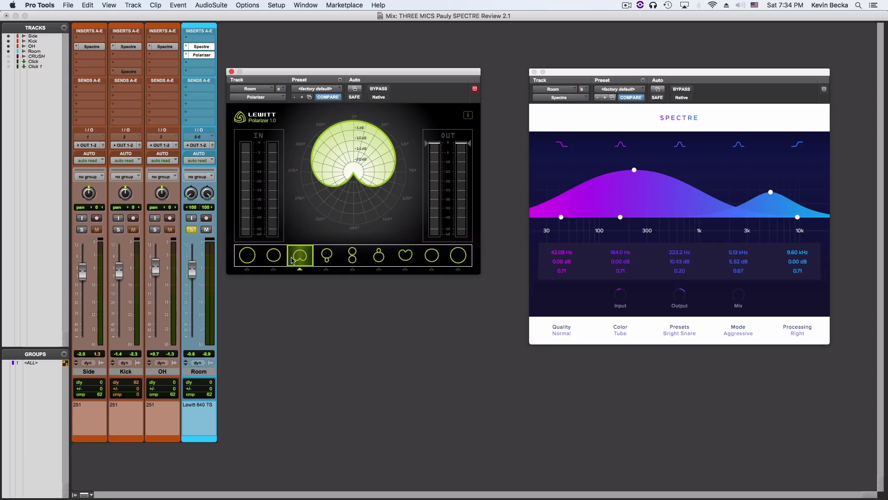
left_click_drag(194, 270, 193, 261)
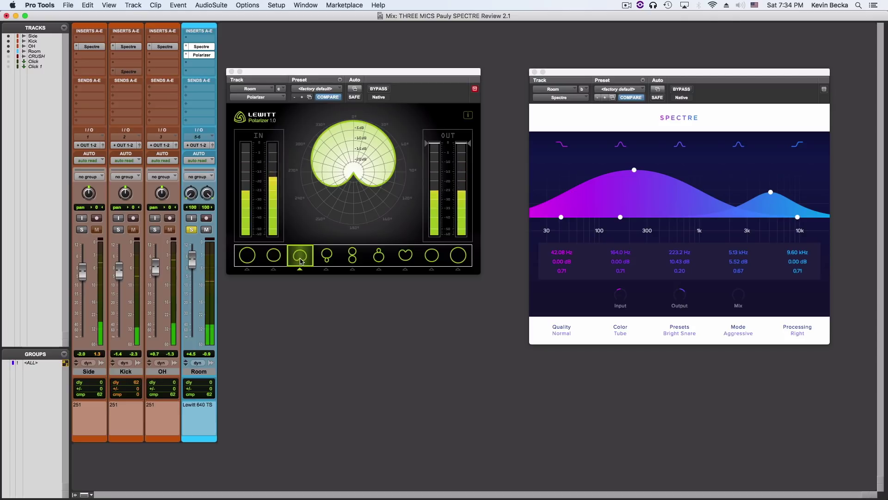
left_click_drag(300, 260, 339, 261)
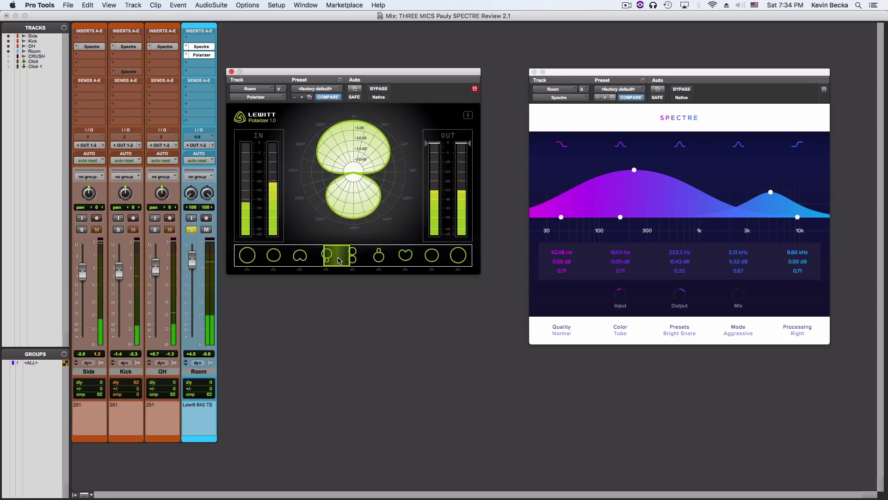
Set the Room track's volume to +2.6 dB, widen its Polarizer pattern to between cardioid and wide cardioid, and stop playback.
left_click_drag(192, 262, 194, 265)
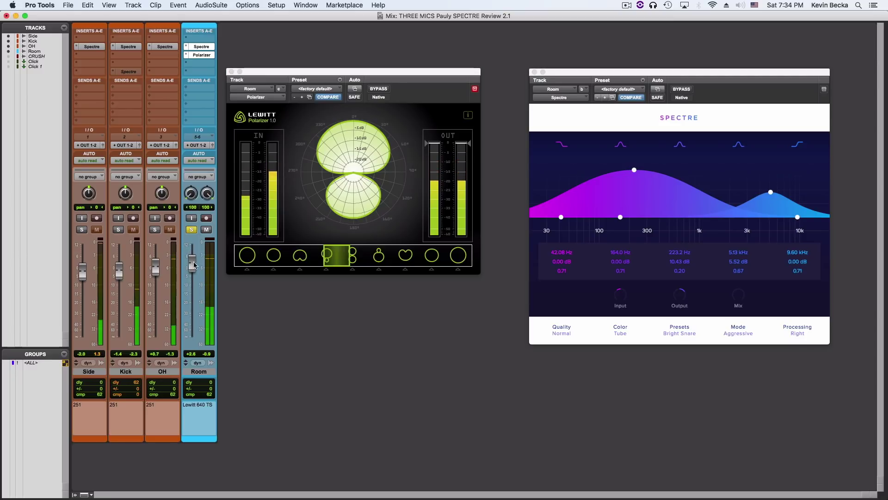
left_click_drag(340, 261, 285, 278)
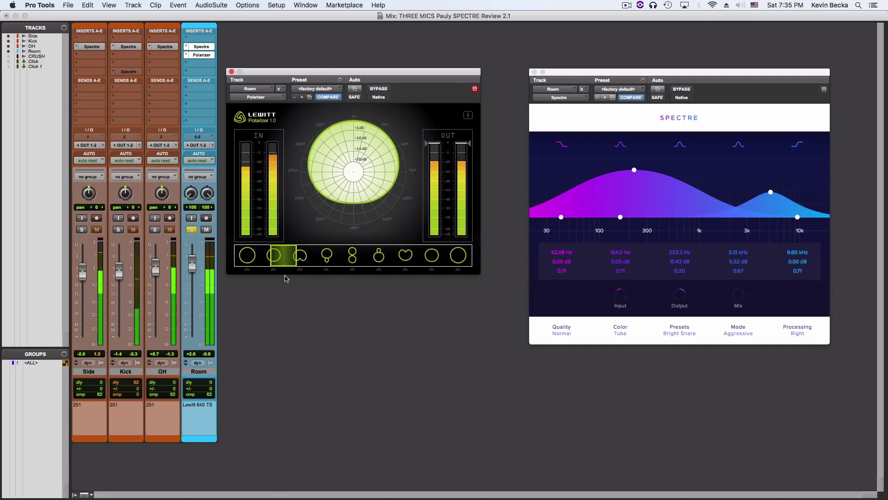
key("space")
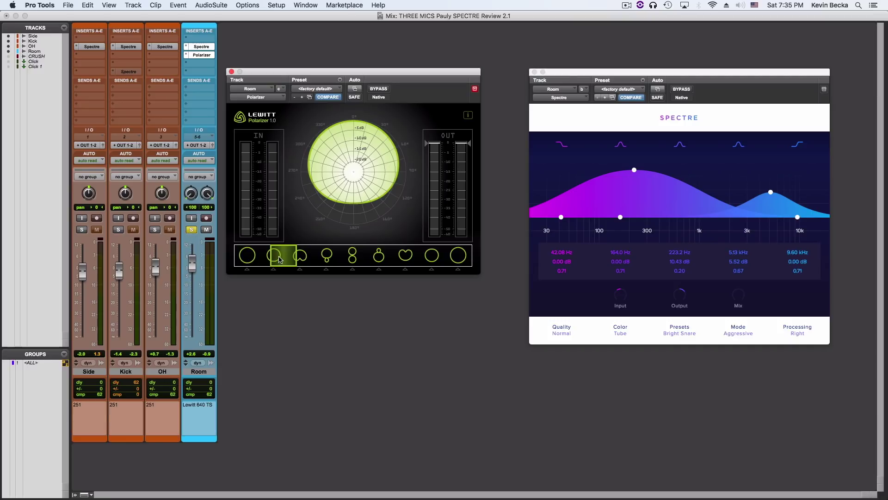
Lower the Room track's volume to +0.7 dB and play the soloed room microphone again.
left_click_drag(192, 267, 191, 271)
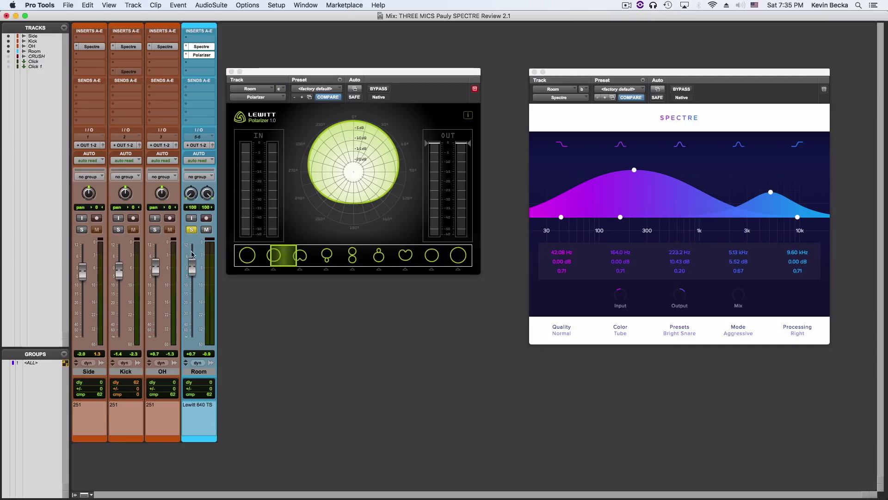
left_click(192, 230)
key("space")
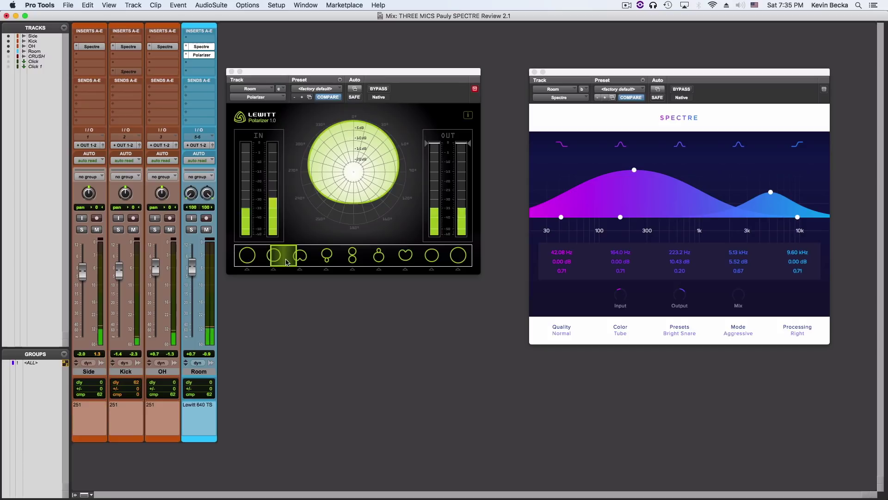
Shift the Room track's Polarizer pattern past cardioid to just short of supercardioid and lower the track's volume to -2.0 dB.
left_click(287, 259)
left_click(299, 261)
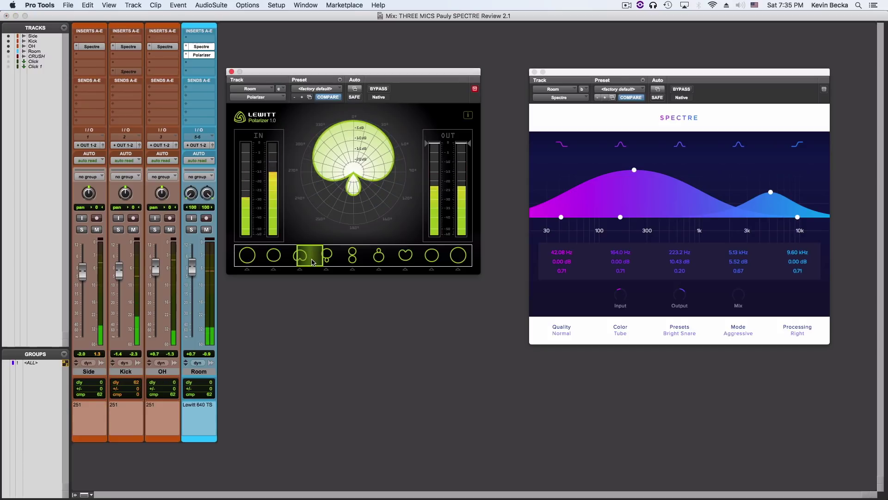
left_click(325, 261)
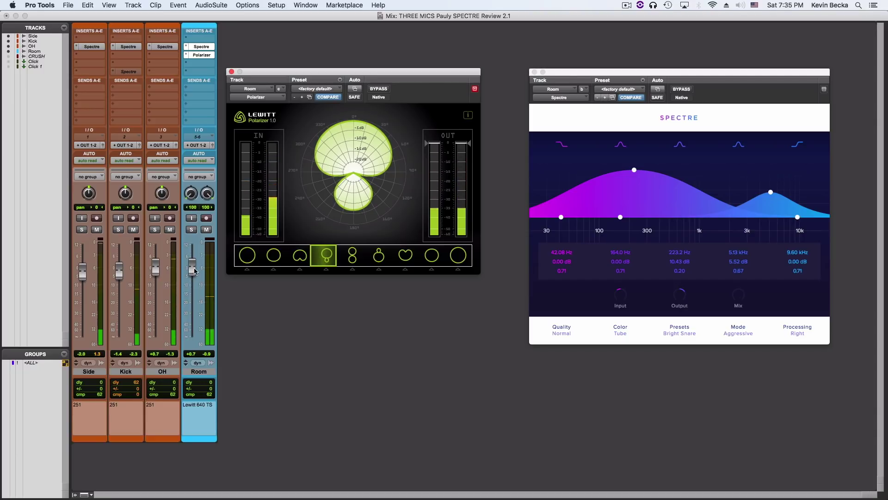
left_click_drag(193, 271, 194, 273)
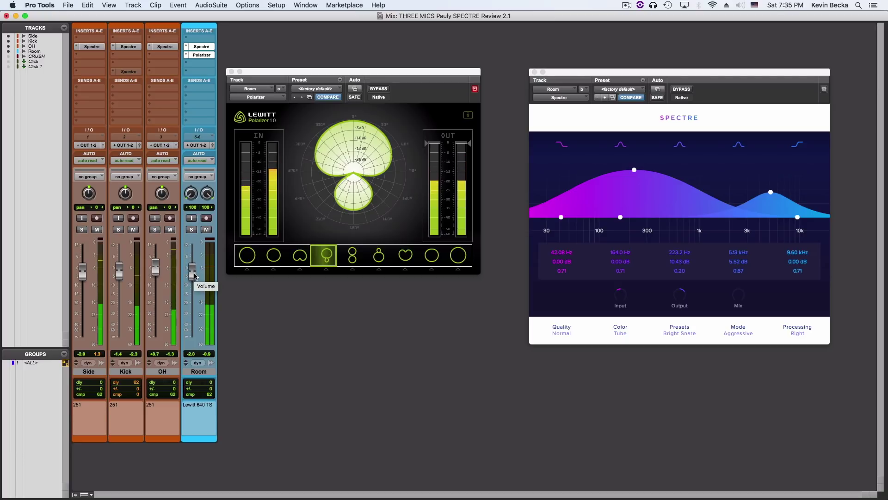
Fine-tune the Room track's Polarizer pattern around supercardioid while the drums play, stop playback, and leave it slightly toward cardioid.
left_click(325, 258)
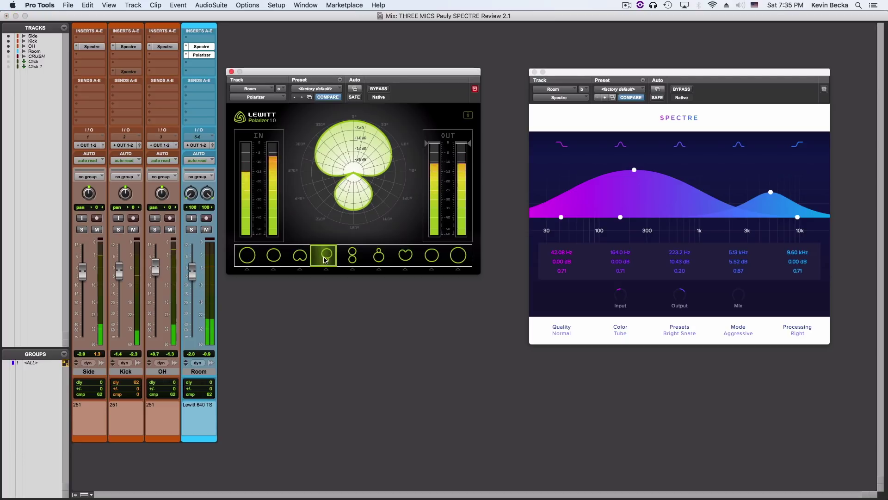
left_click_drag(326, 260, 329, 261)
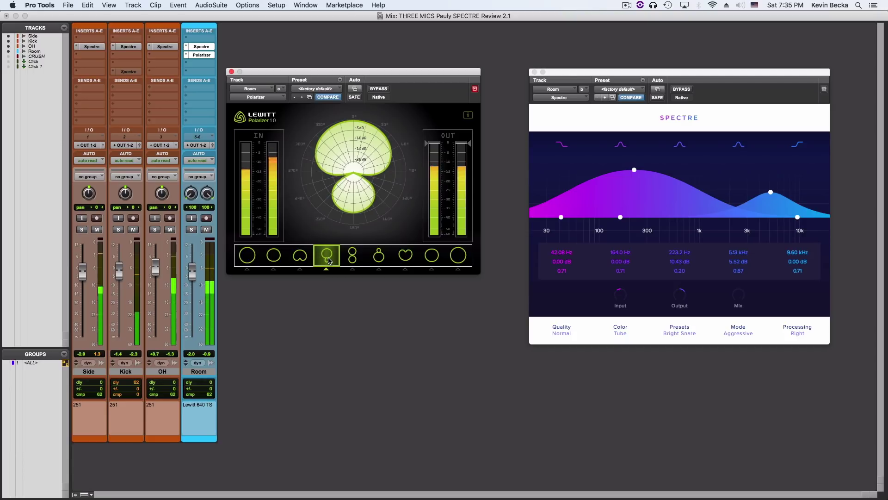
left_click_drag(329, 261, 332, 261)
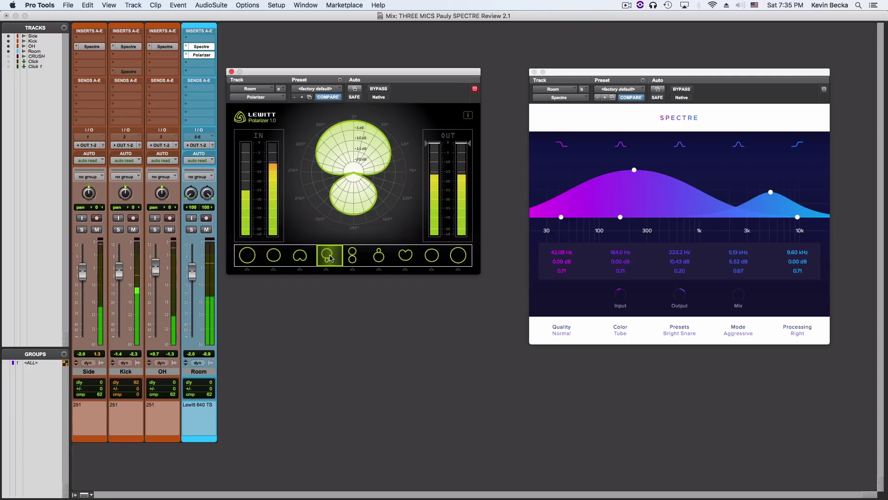
mouse_move(329, 258)
left_mouse_down()
mouse_move(342, 260)
mouse_move(331, 261)
left_mouse_up()
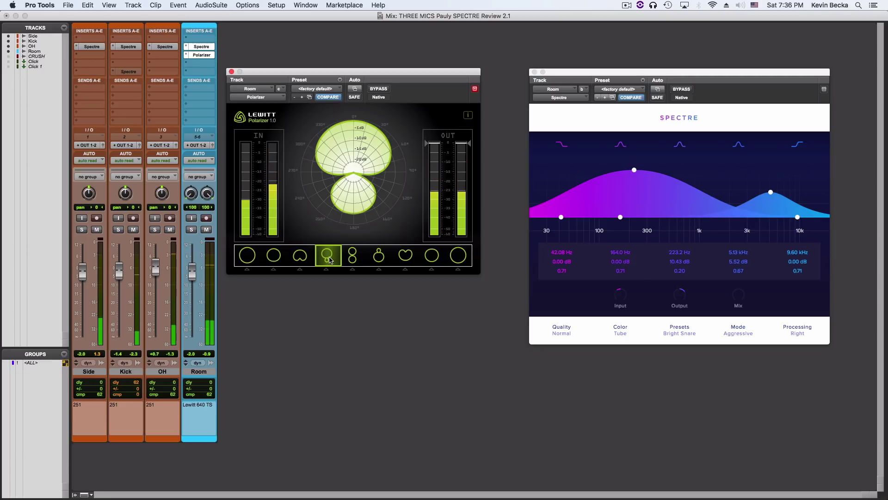
left_click_drag(330, 260, 327, 262)
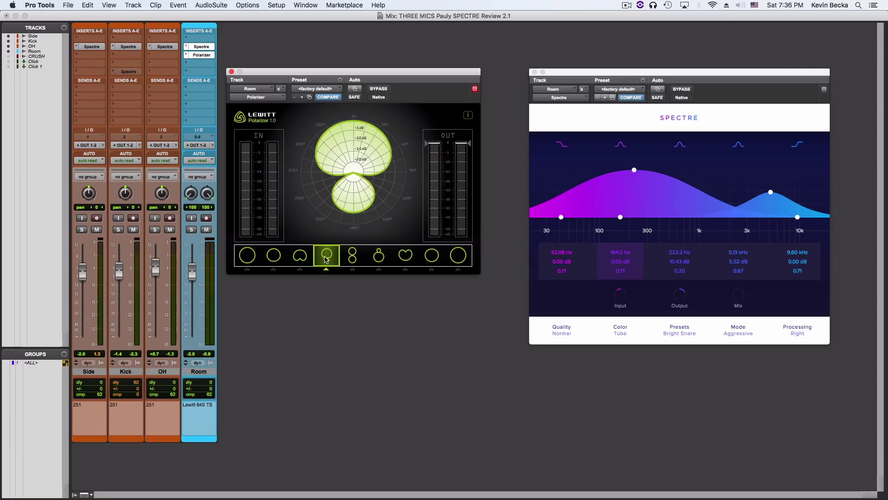
left_click_drag(331, 248, 325, 258)
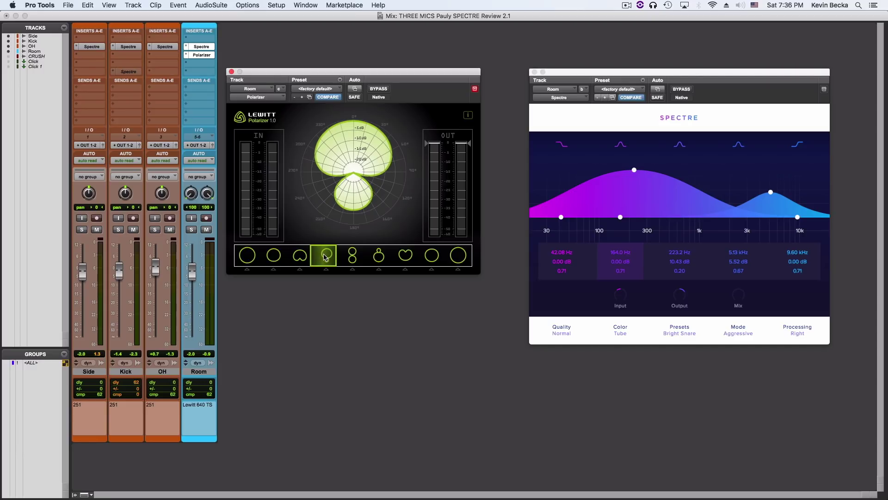